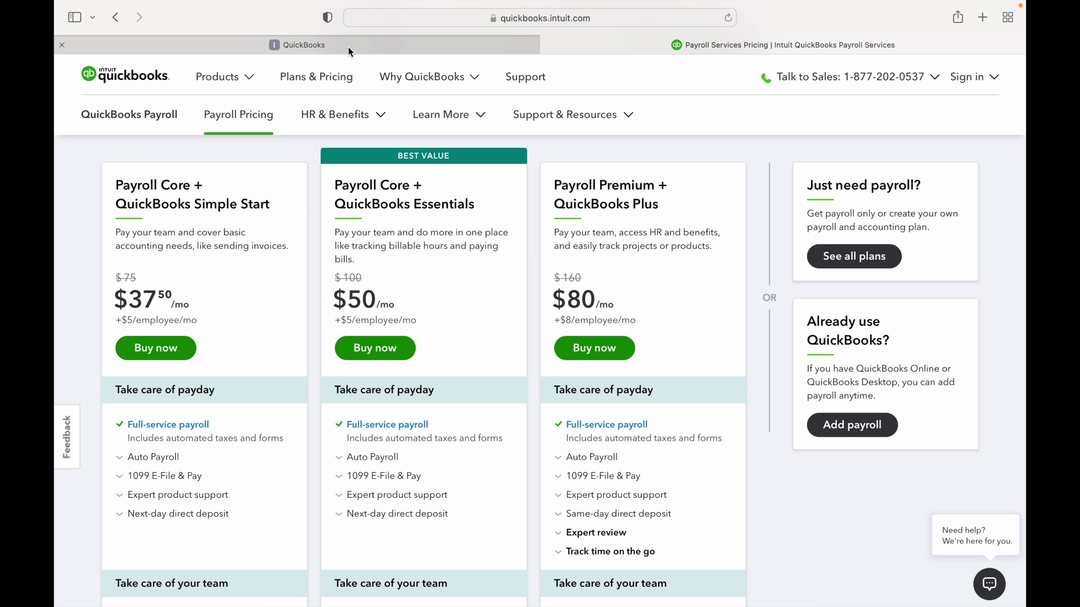
Return to the QuickBooks Online tab showing the sample company's Payroll Employees list
mouse_move(348, 51)
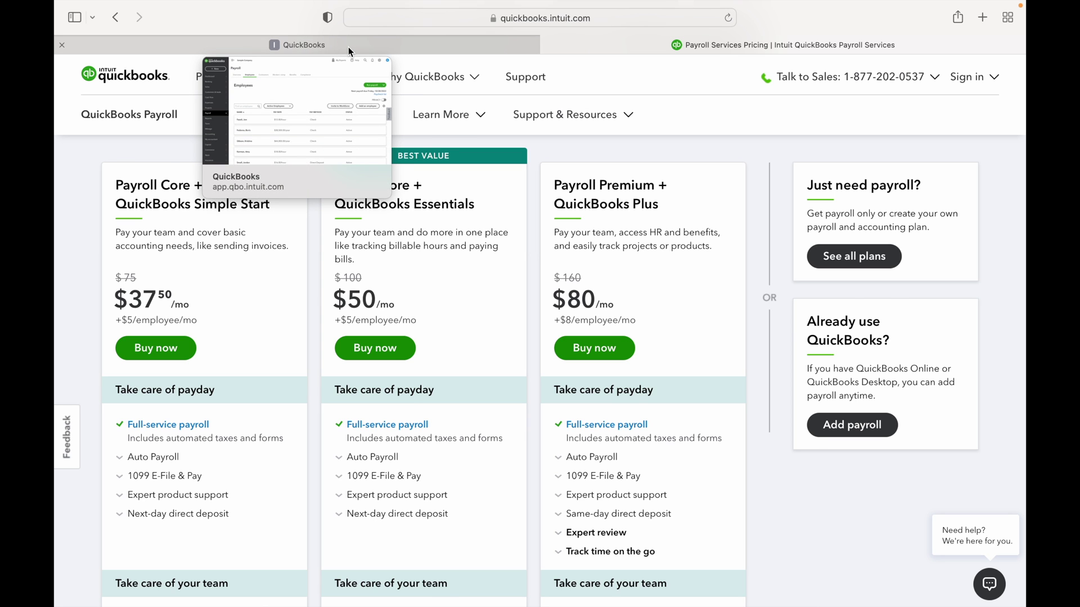
left_click(348, 51)
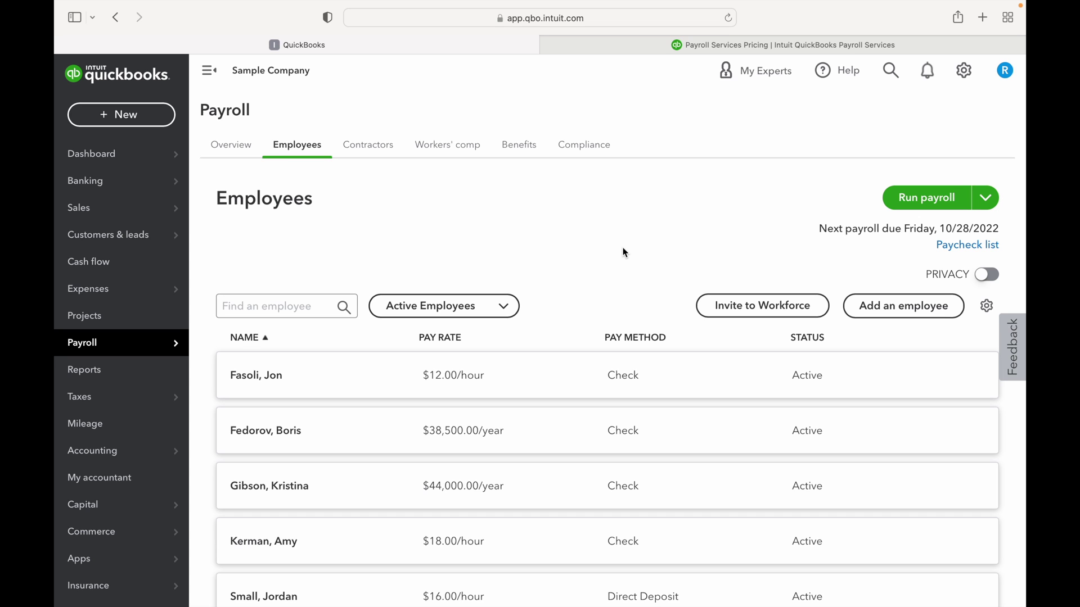
Review the six active employees with their pay rates and check or direct-deposit methods
mouse_move(160, 355)
scroll(615, 249, "down", 3)
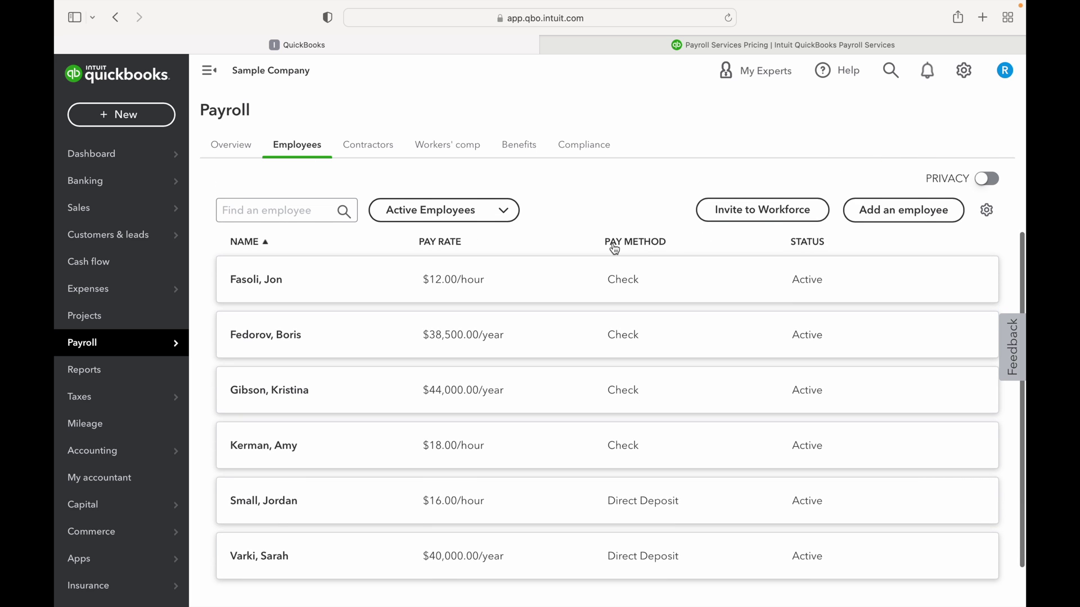
scroll(615, 248, "down", 2)
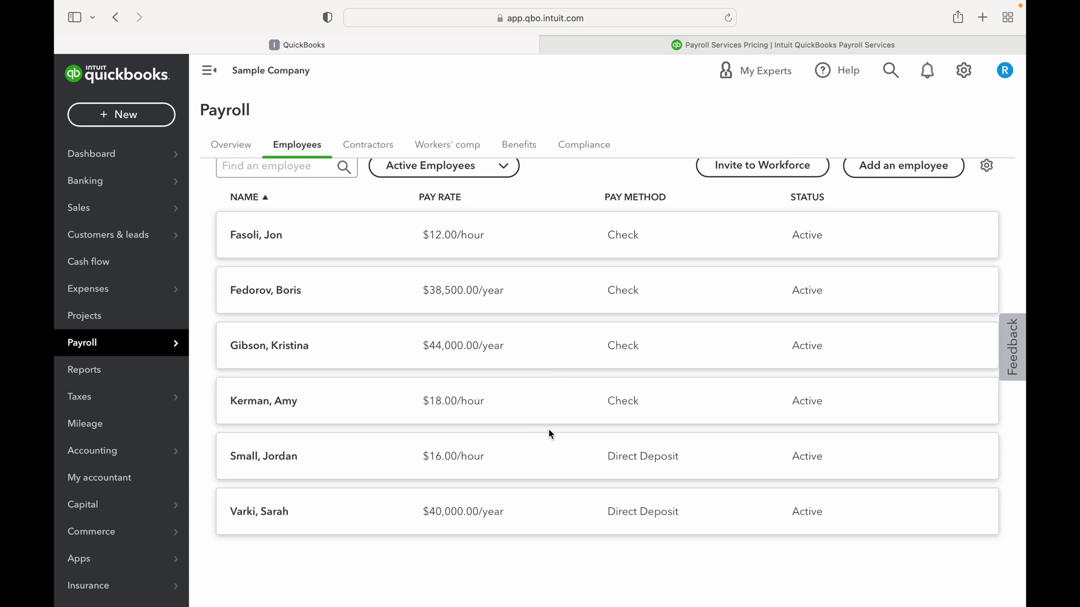
scroll(550, 434, "up", 3)
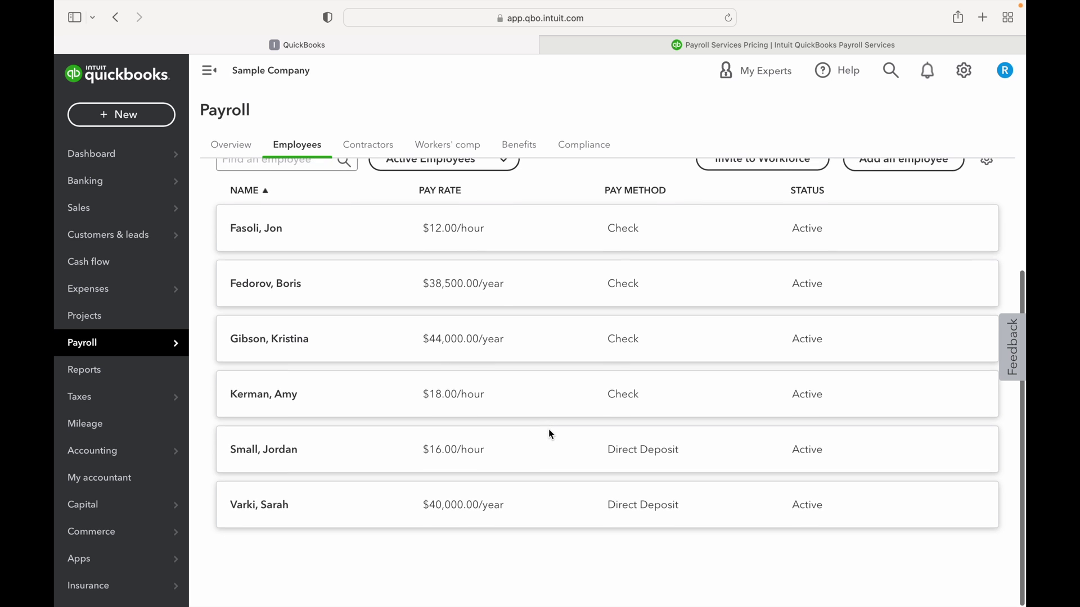
scroll(550, 434, "down", 1)
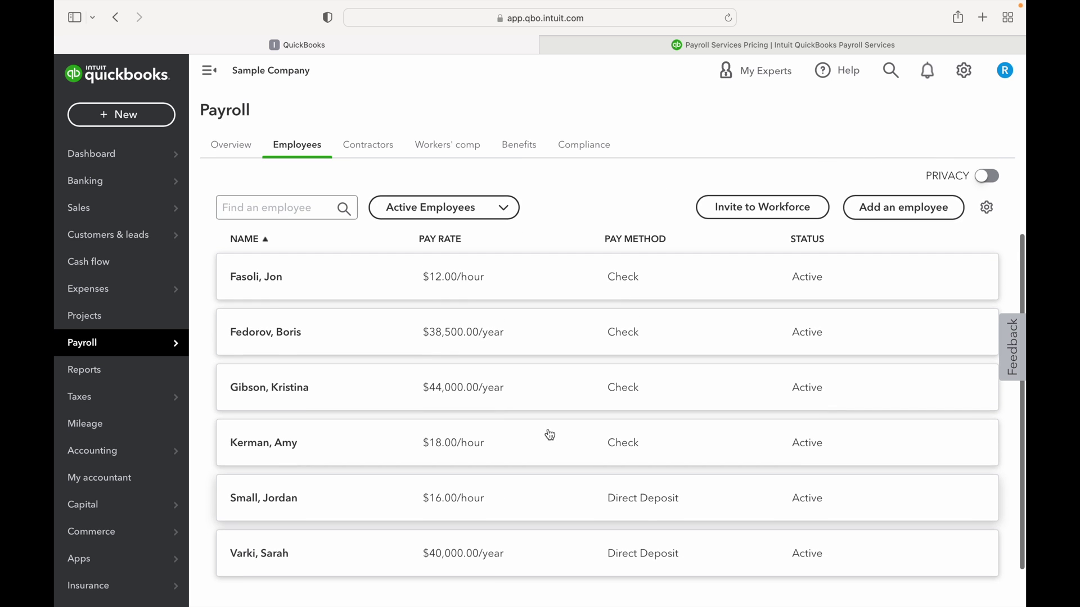
scroll(550, 434, "down", 1)
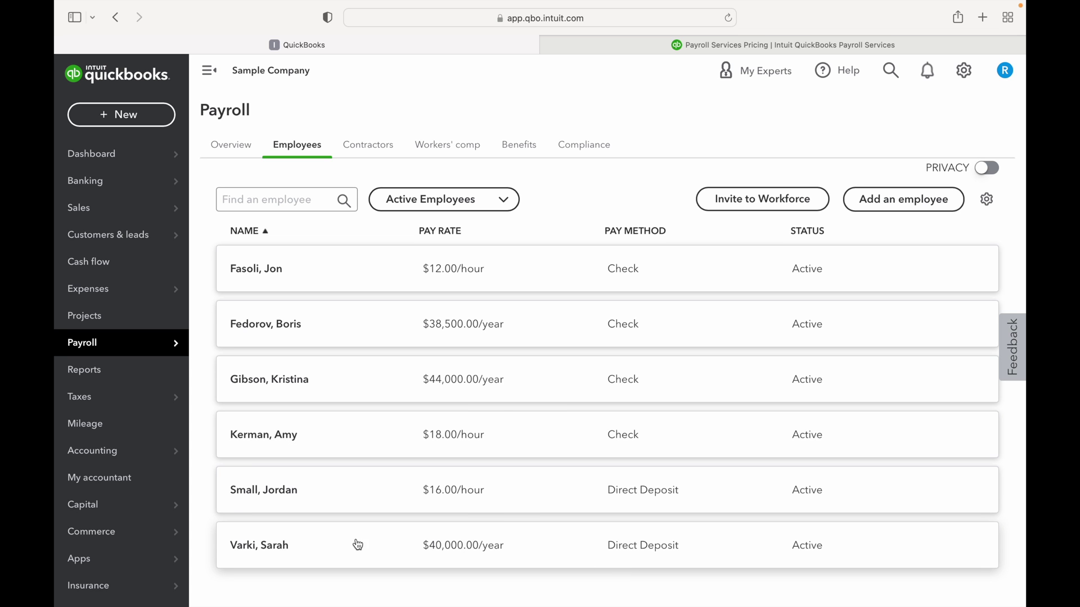
Open the $40,000.00/year employee's profile and review the employment details
left_click(376, 546)
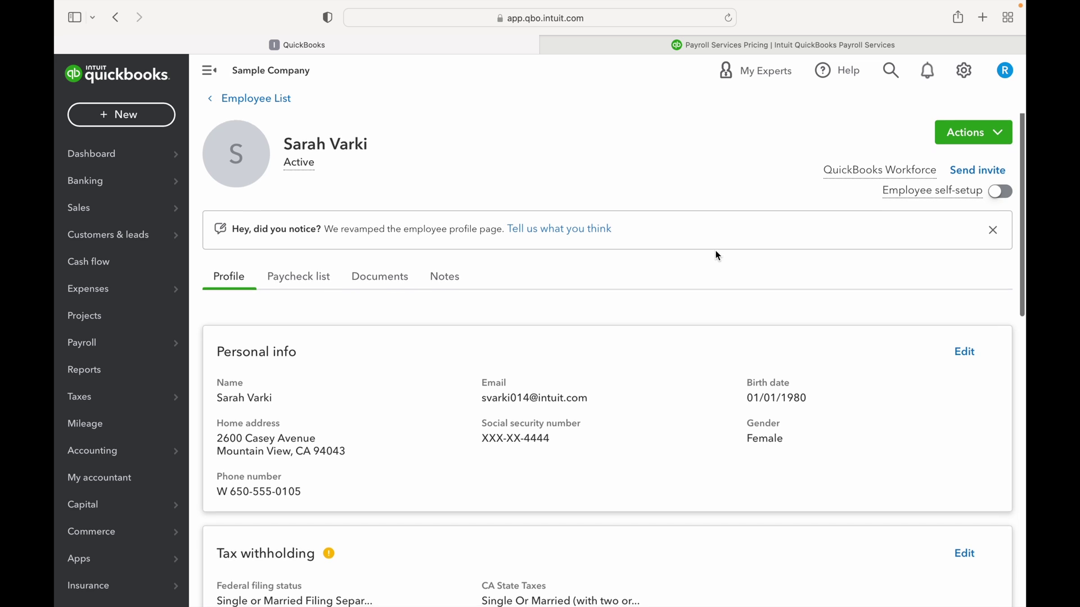
scroll(718, 256, "down", 3)
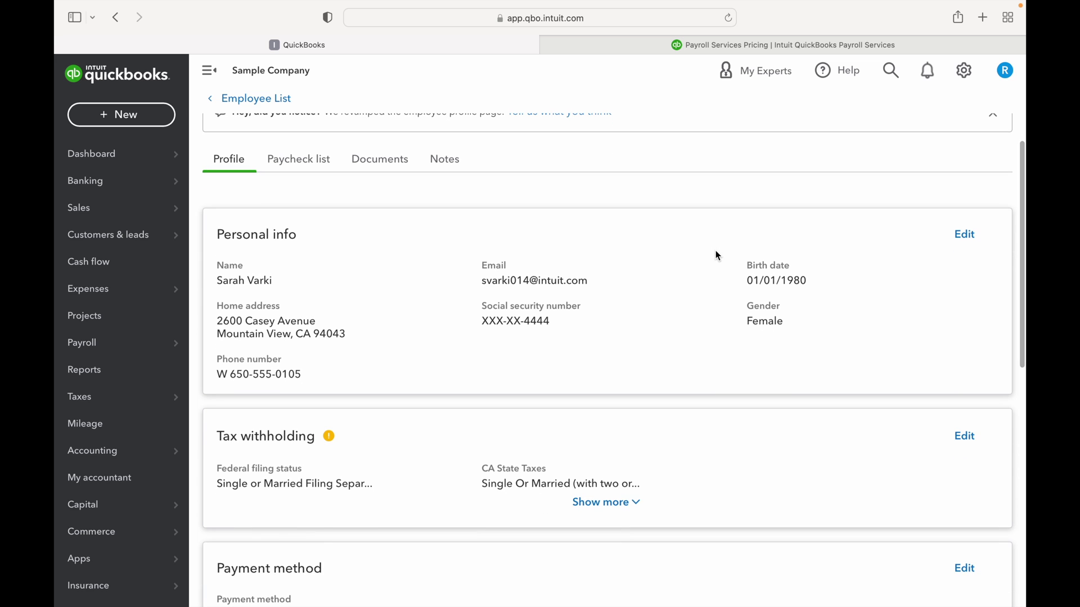
scroll(715, 251, "up", 1)
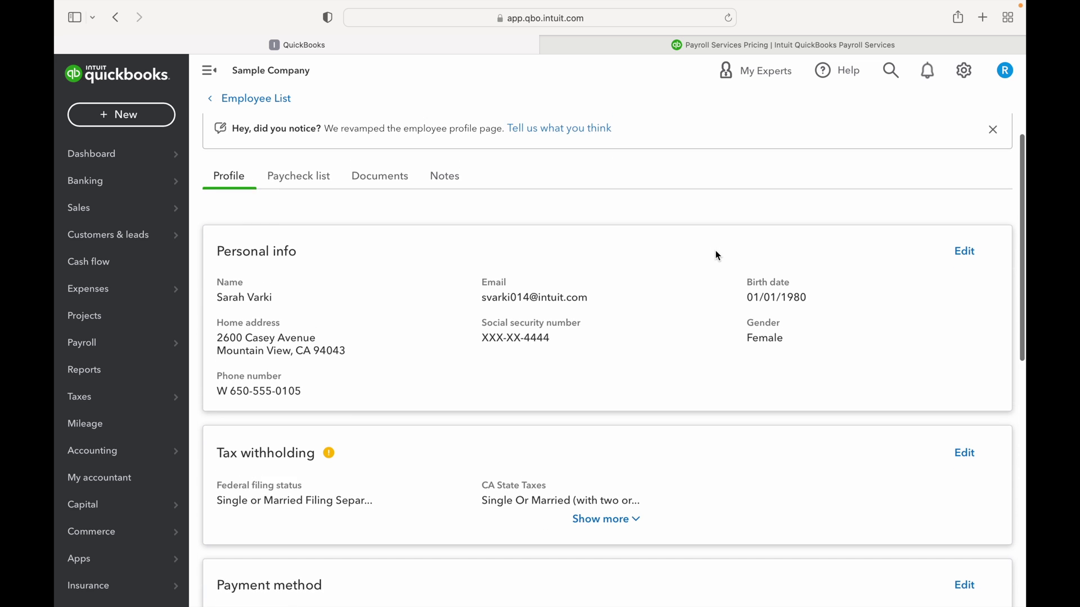
scroll(715, 252, "down", 1)
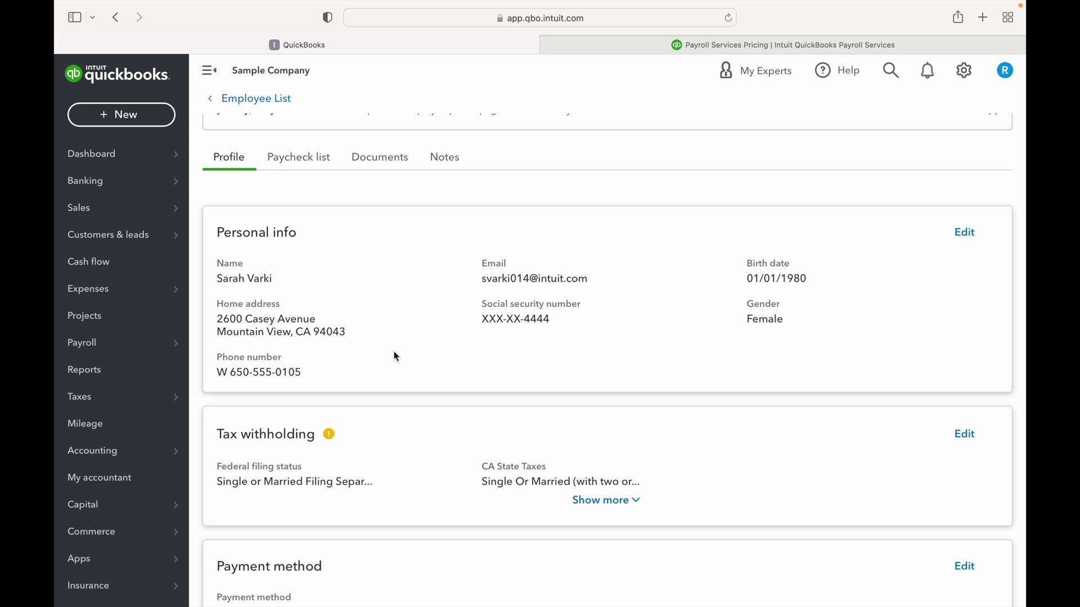
scroll(396, 357, "down", 4)
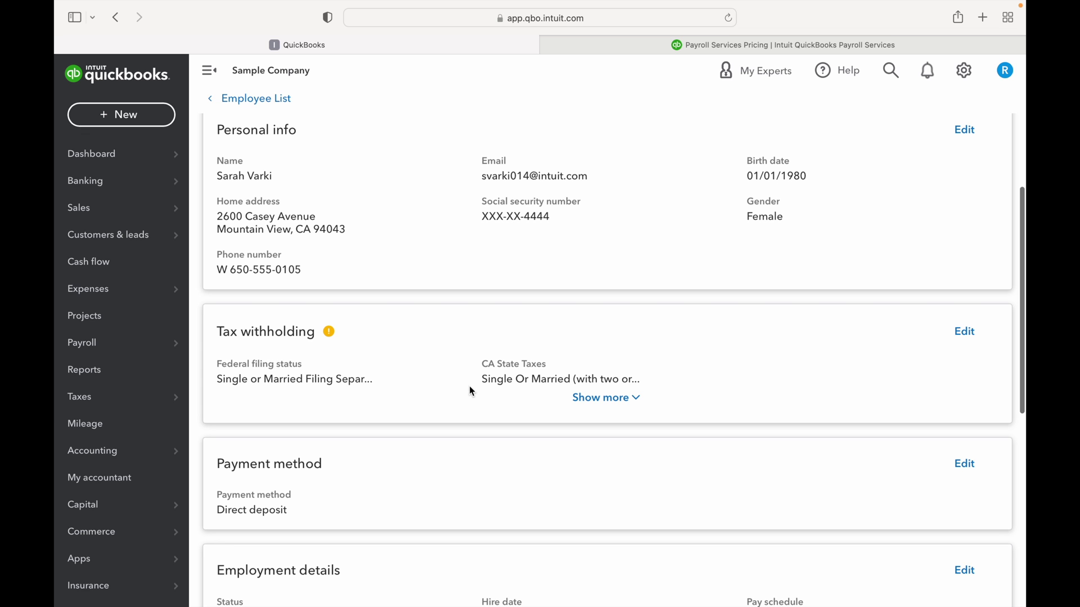
scroll(472, 391, "down", 3)
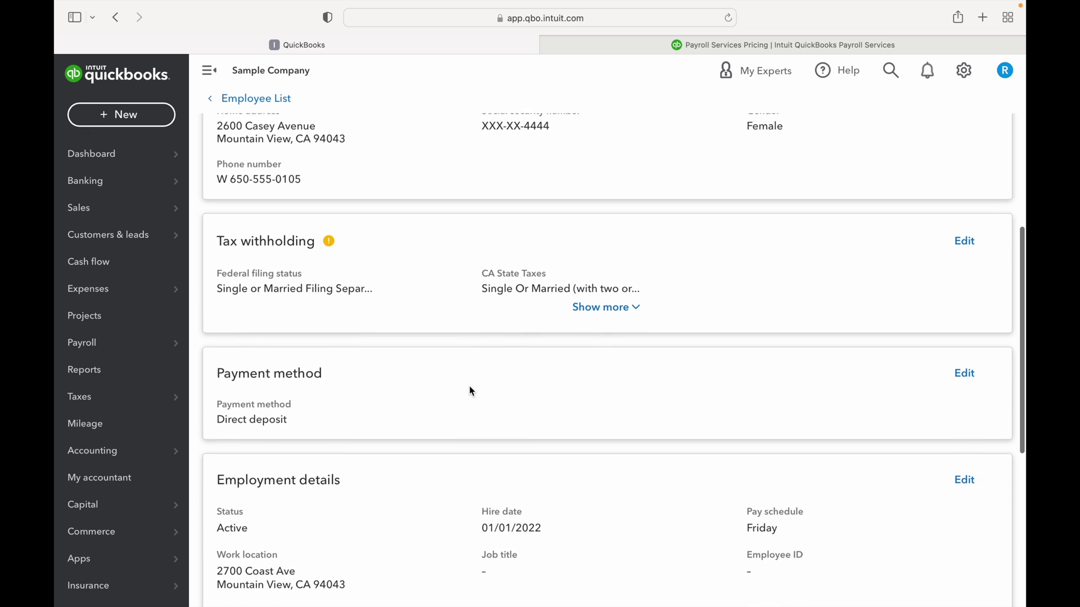
scroll(470, 387, "down", 1)
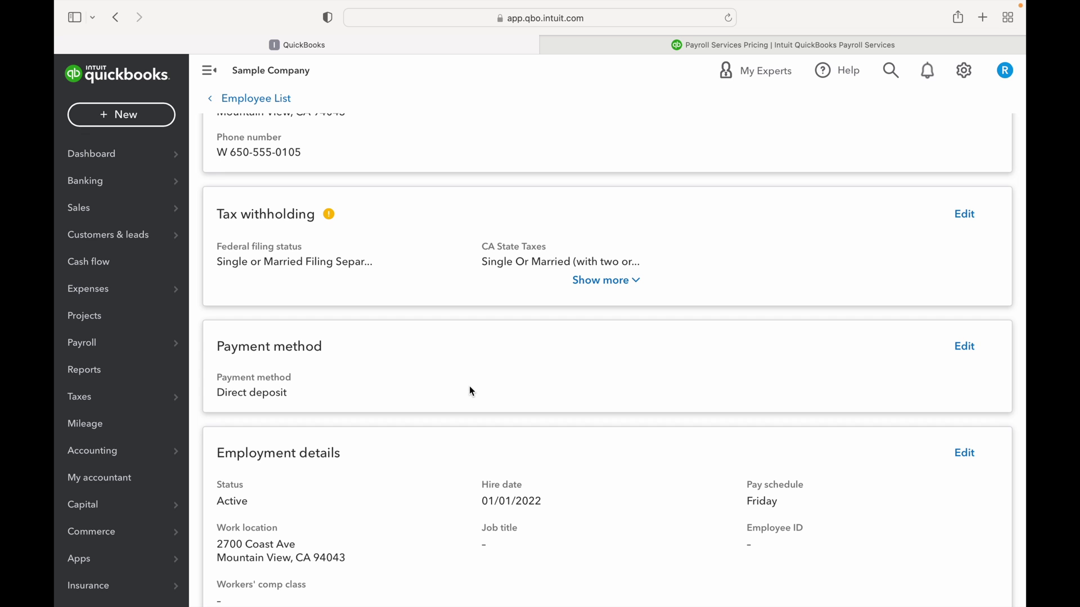
Scroll past the Good Health Insurance deduction and open the employee's Pay types editor
scroll(471, 391, "down", 1)
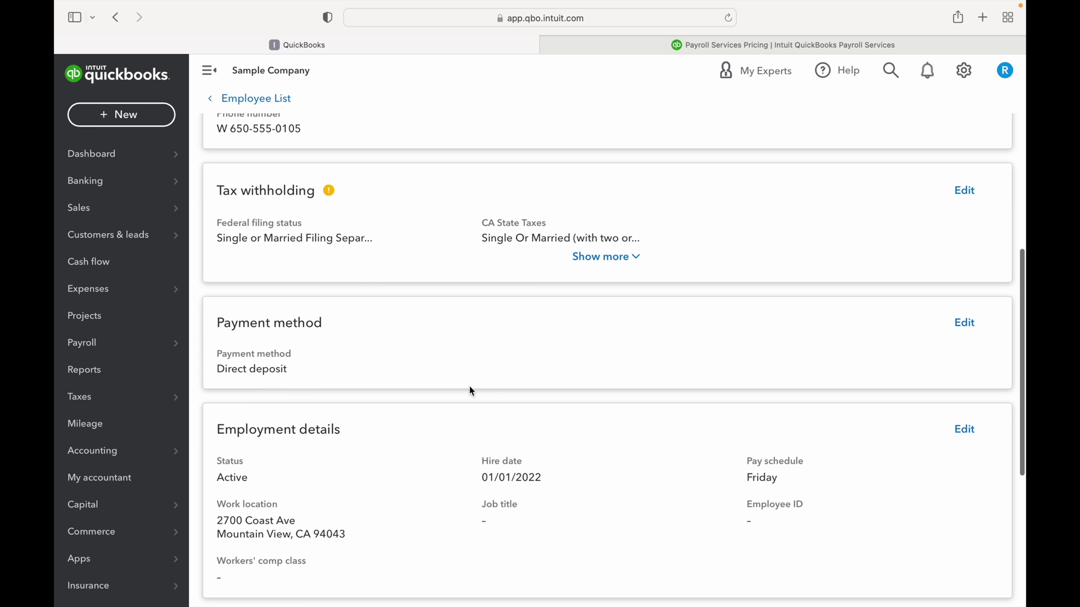
scroll(471, 390, "down", 2)
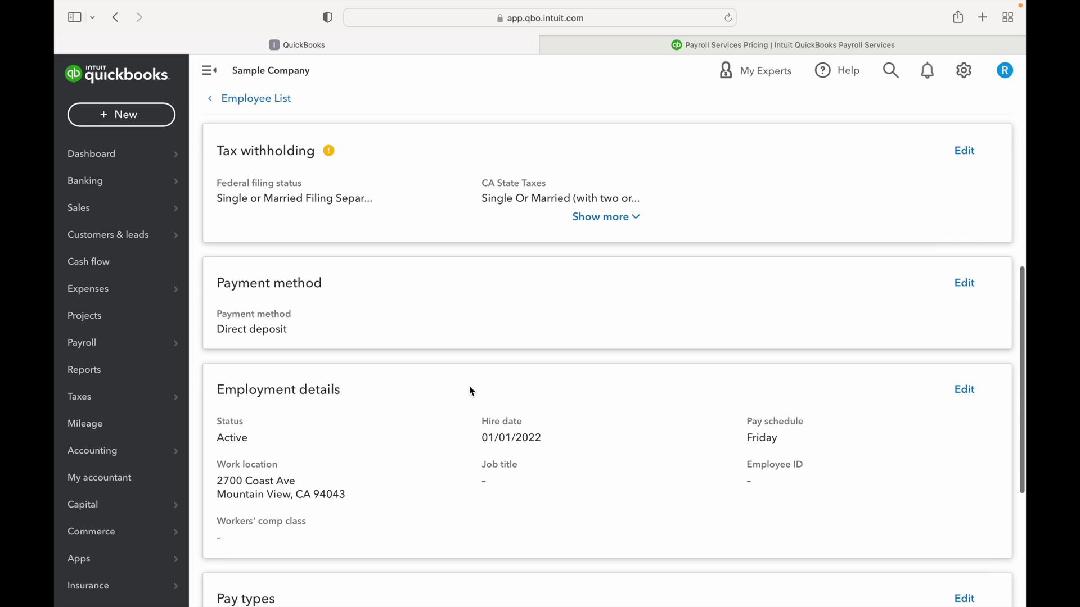
scroll(453, 378, "down", 5)
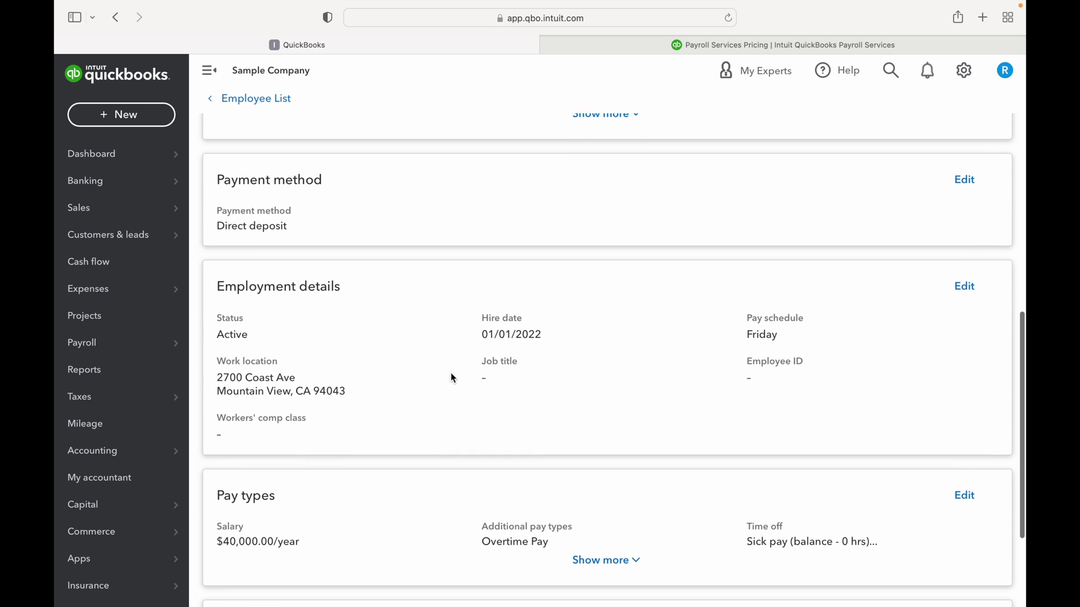
scroll(453, 378, "down", 3)
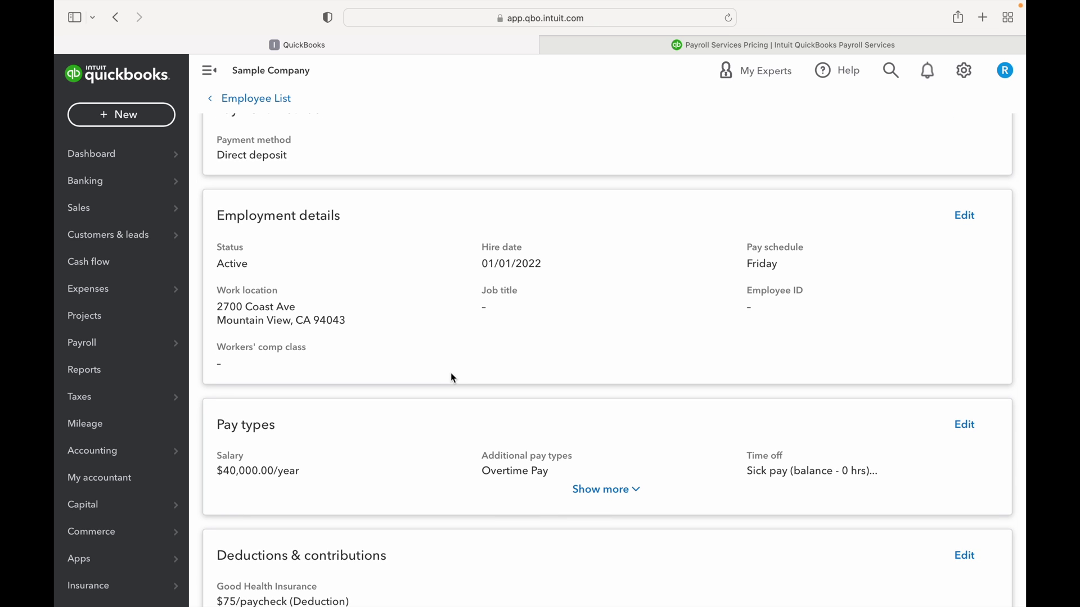
scroll(453, 378, "down", 1)
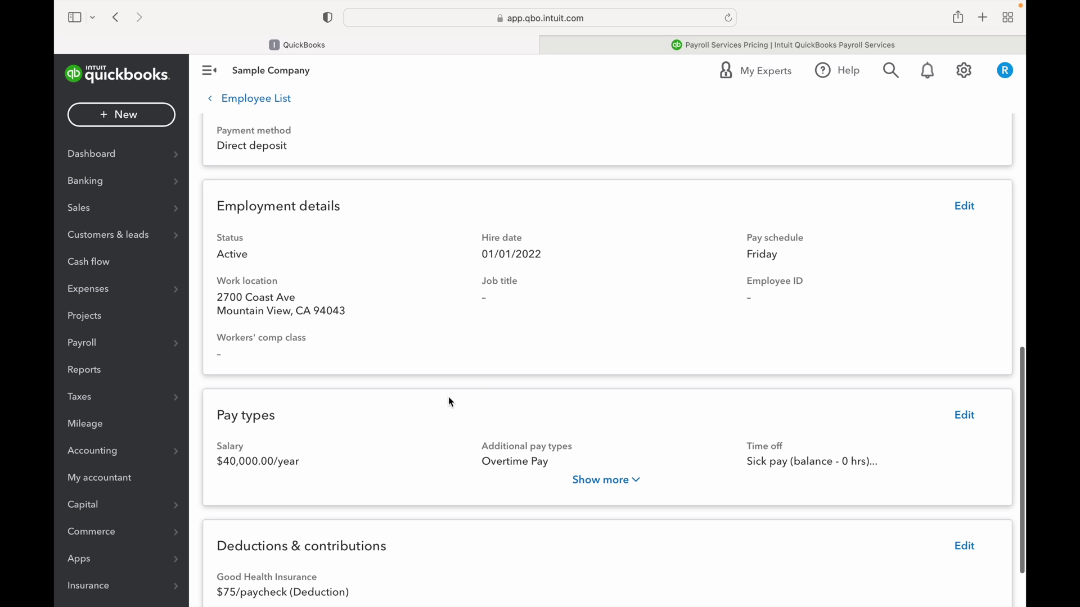
scroll(428, 412, "down", 4)
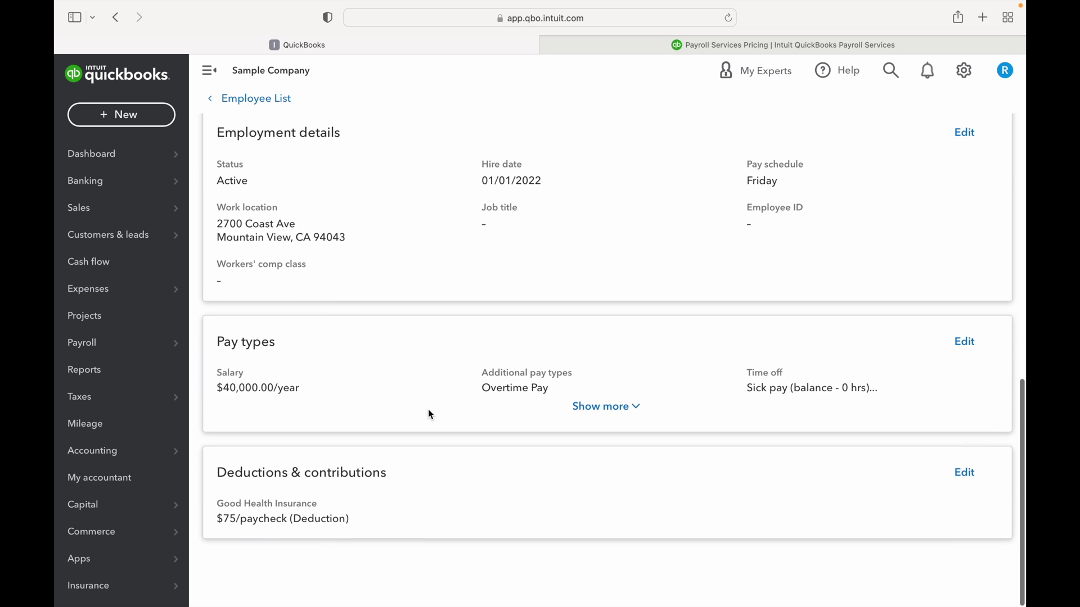
left_click(972, 347)
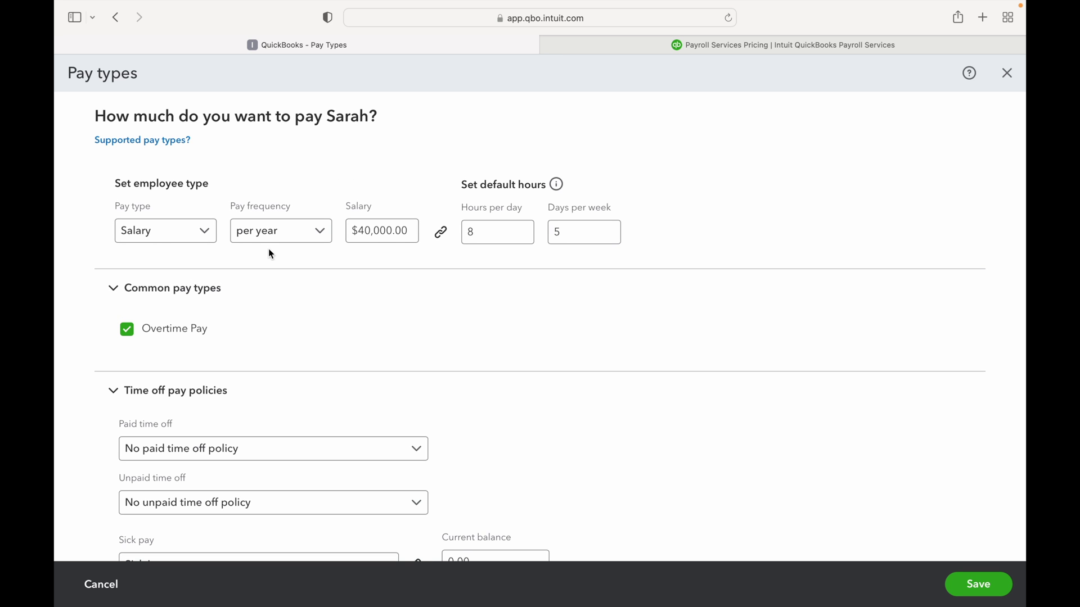
Change the yearly salary from $40,000.00 to $140,000.00 and save the pay types
left_click(352, 231)
type("1")
left_click(769, 225)
scroll(770, 225, "down", 2)
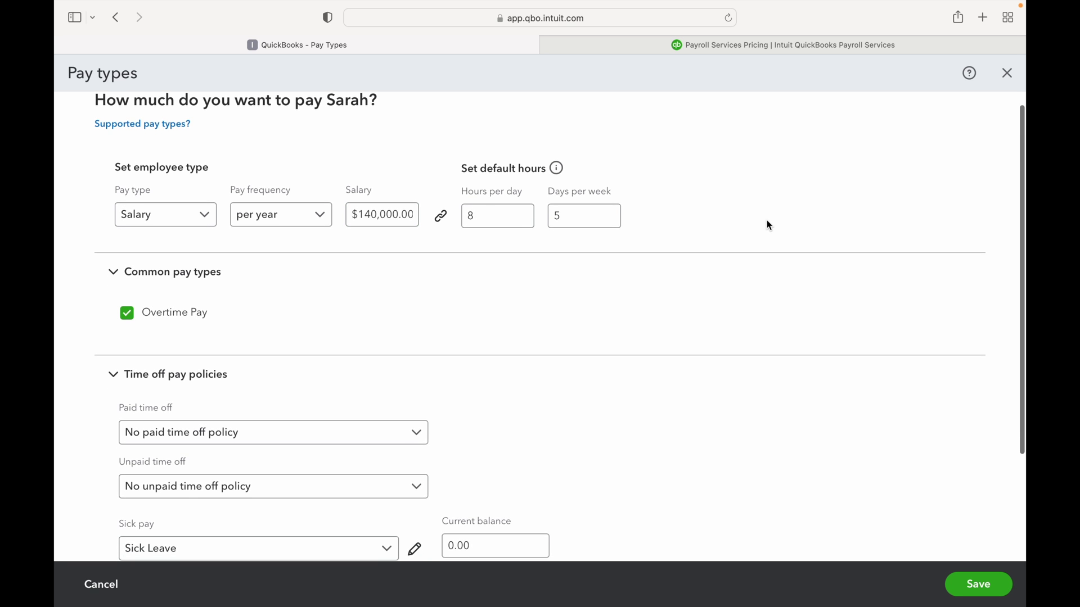
scroll(769, 225, "down", 4)
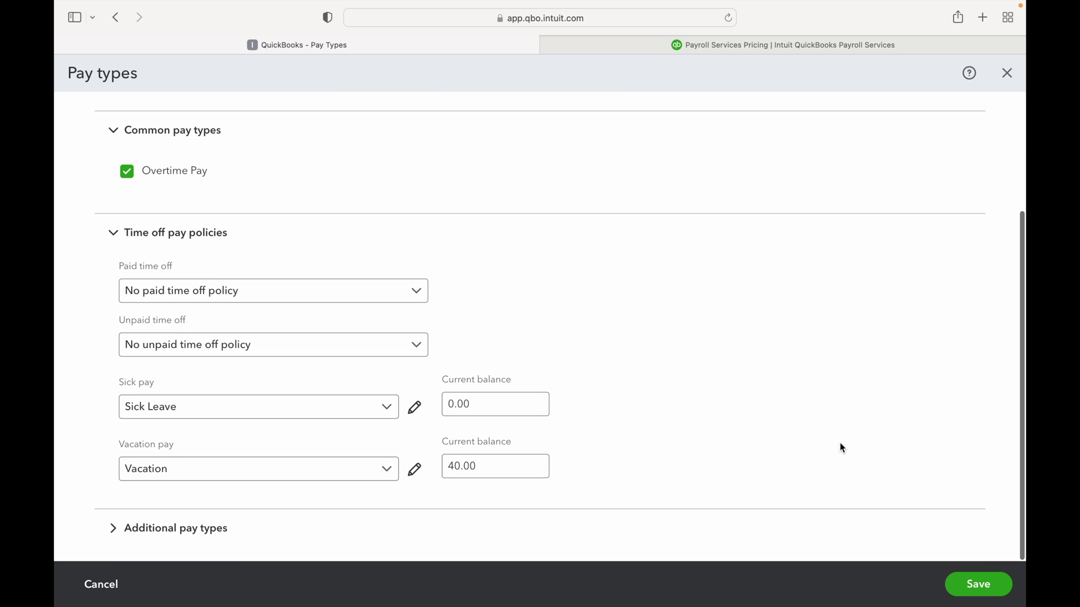
left_click(978, 584)
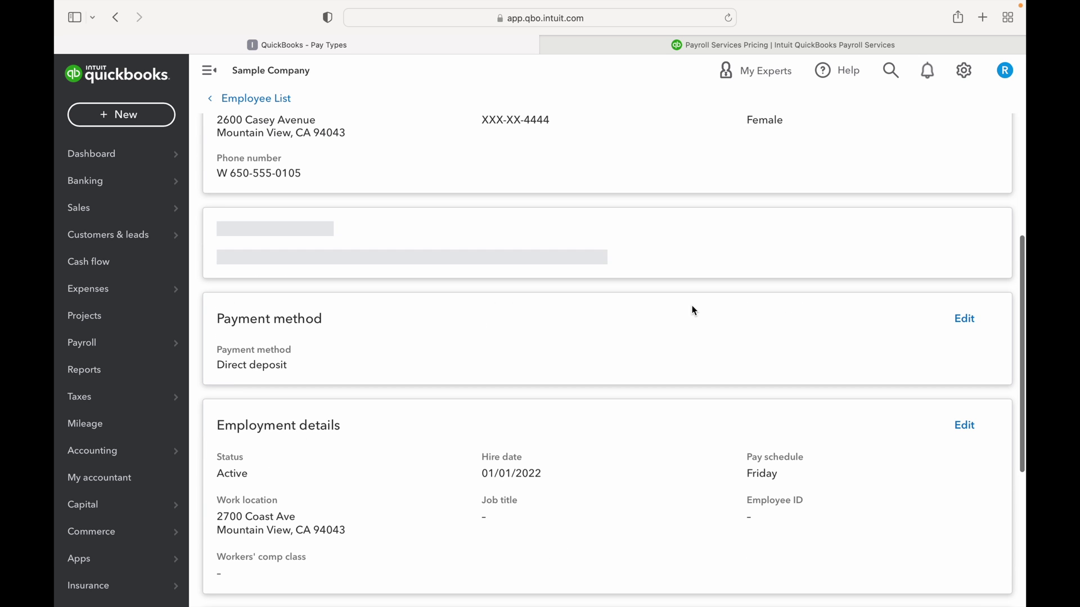
Check the updated Pay types card, then return to the employee list
scroll(693, 311, "down", 2)
scroll(694, 310, "down", 3)
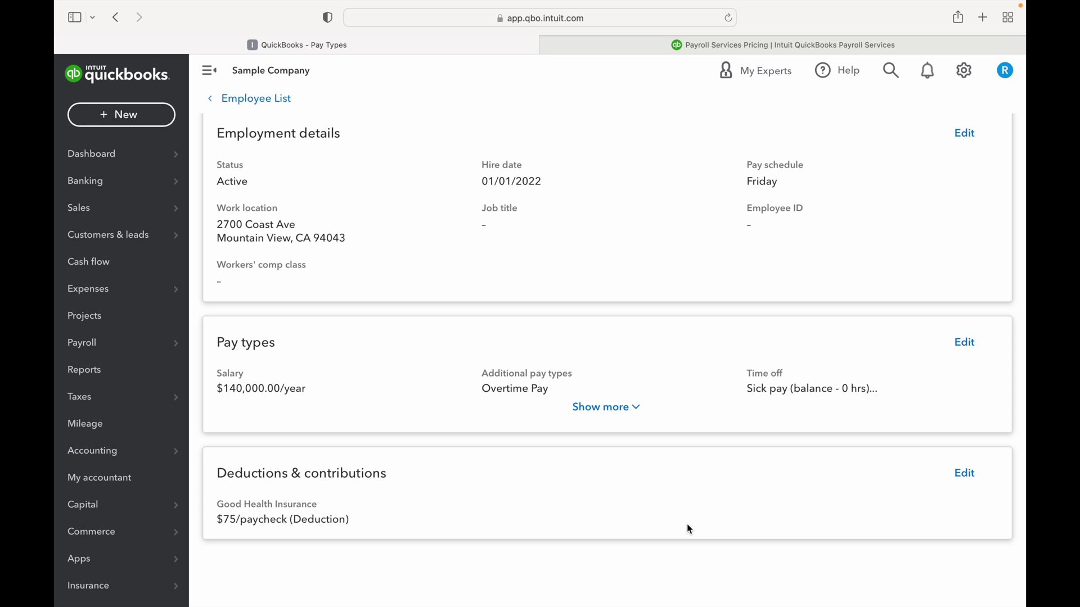
scroll(690, 528, "up", 10)
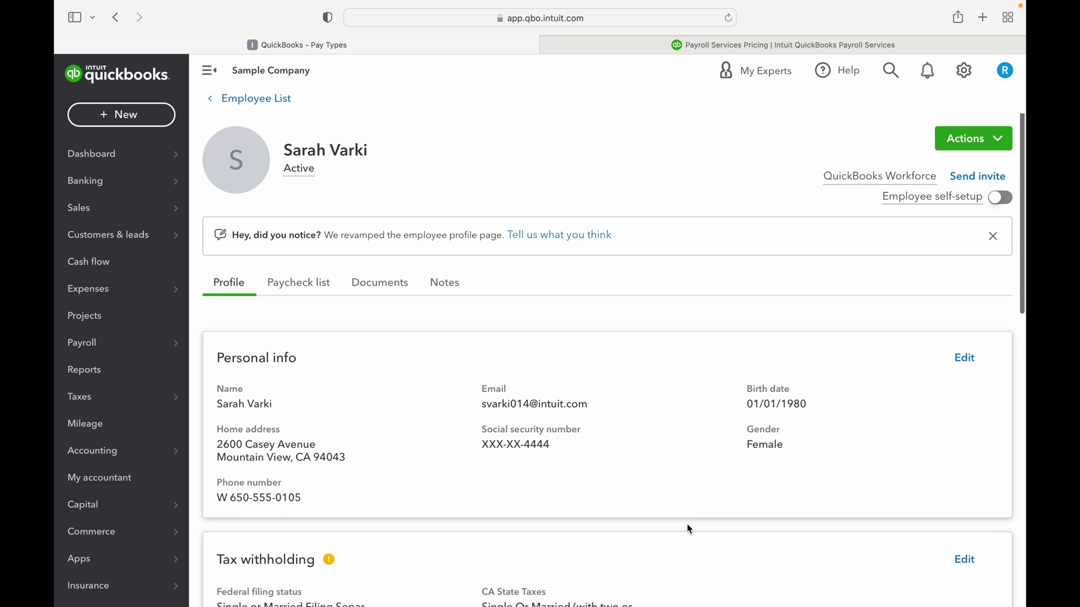
left_click(250, 101)
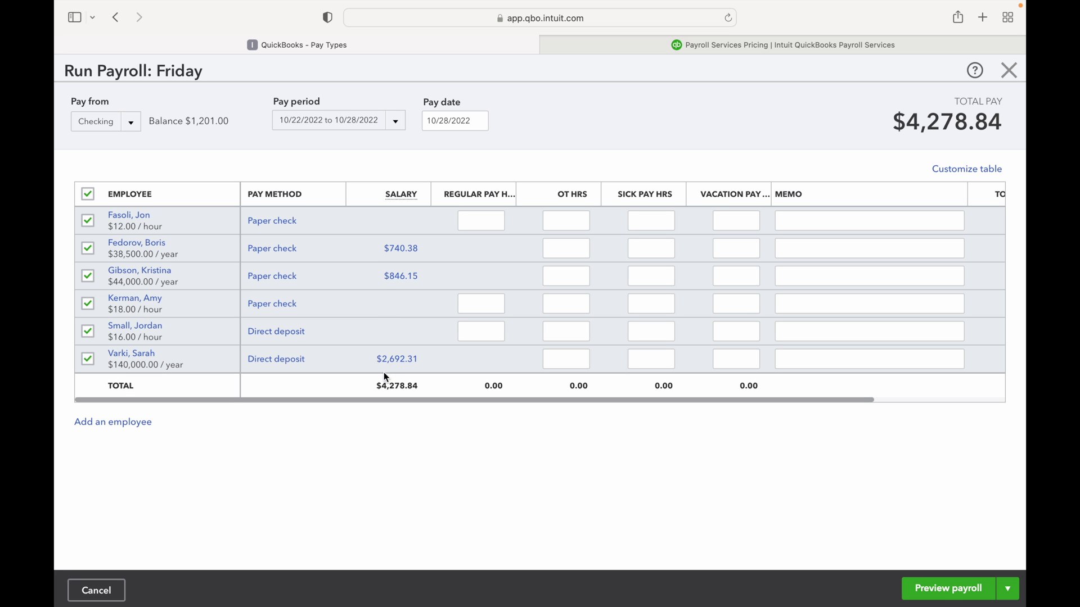
Exclude and re-include the first employee in the 10/22–10/28 Friday payroll run
left_click(88, 221)
left_click(89, 222)
left_click(89, 222)
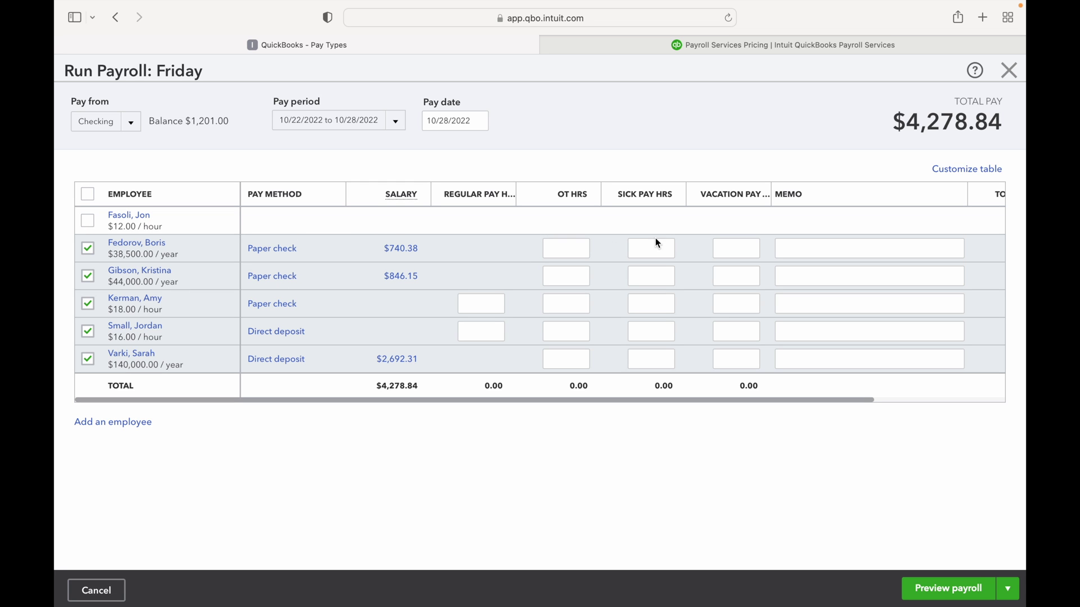
left_click(88, 221)
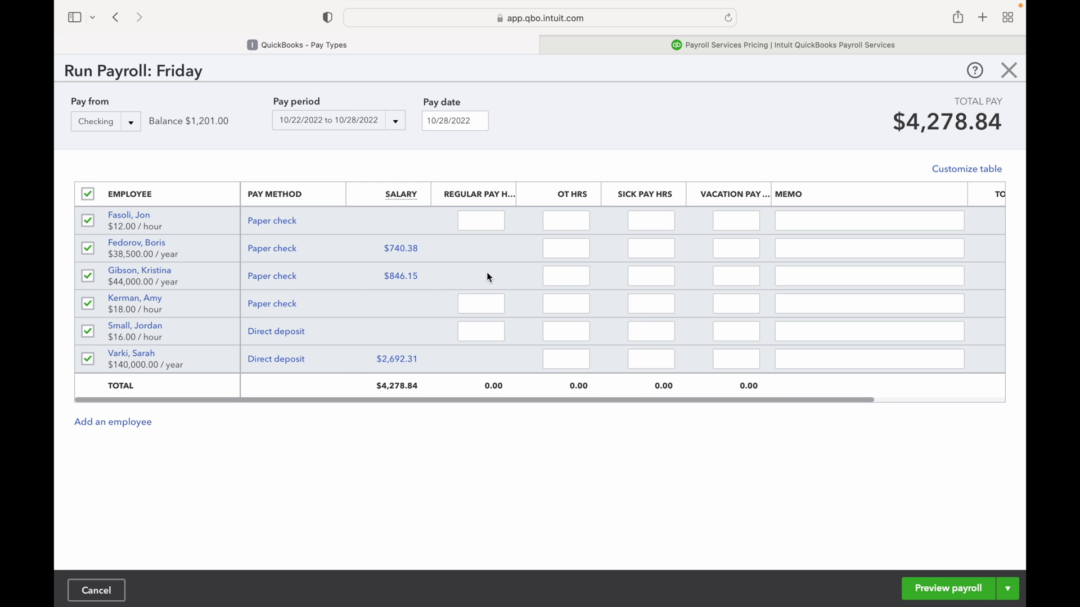
left_click(483, 215)
left_click(562, 218)
left_click(478, 220)
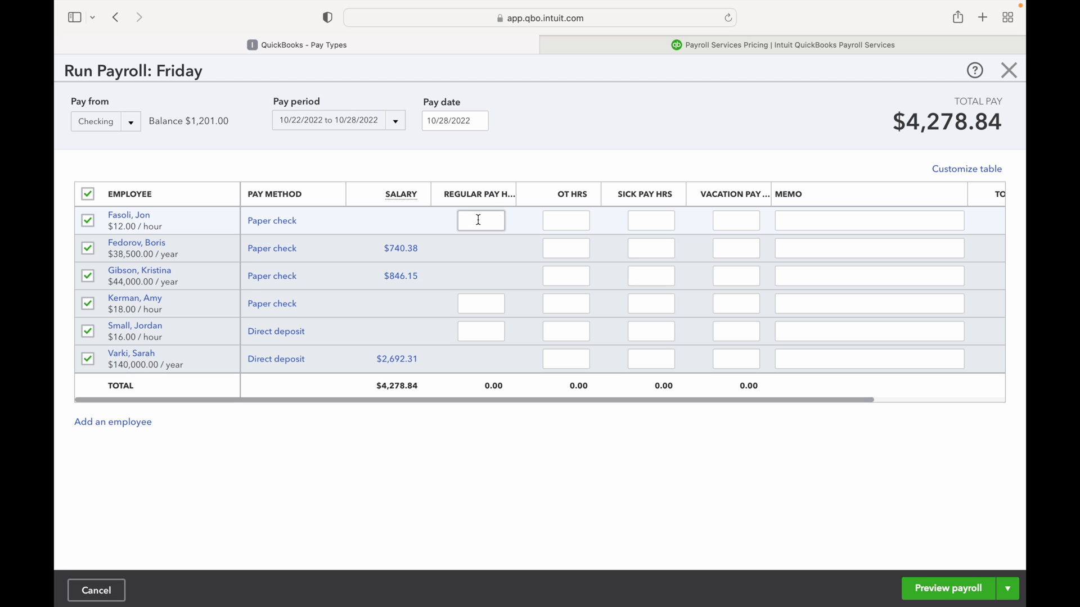
Enter 25, 50 and 80 regular hours and 15 overtime hours for the hourly employees
type("25")
left_click(472, 303)
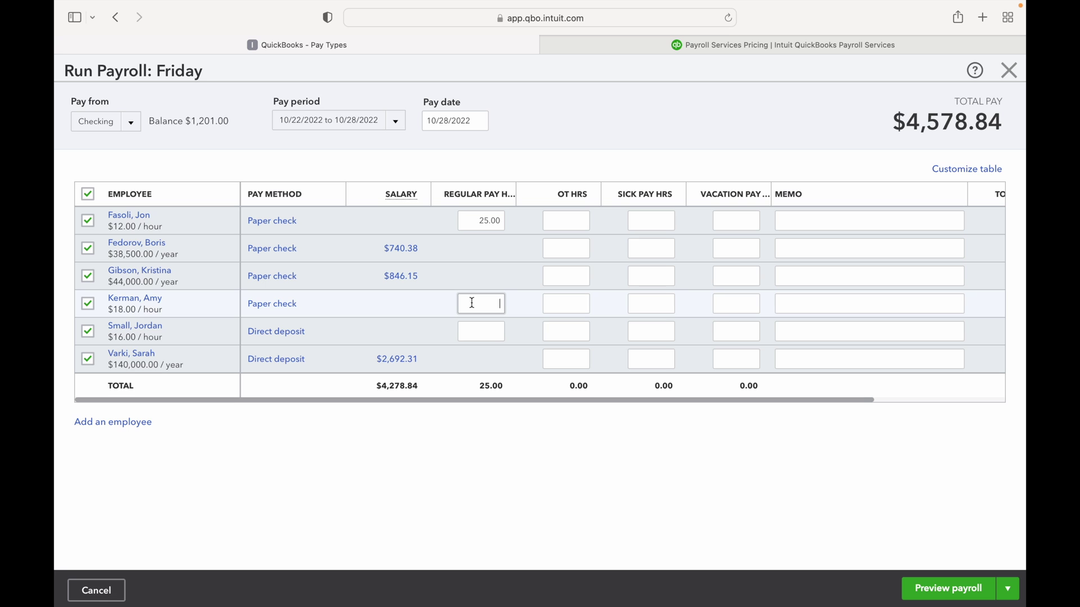
type("50")
left_click(477, 336)
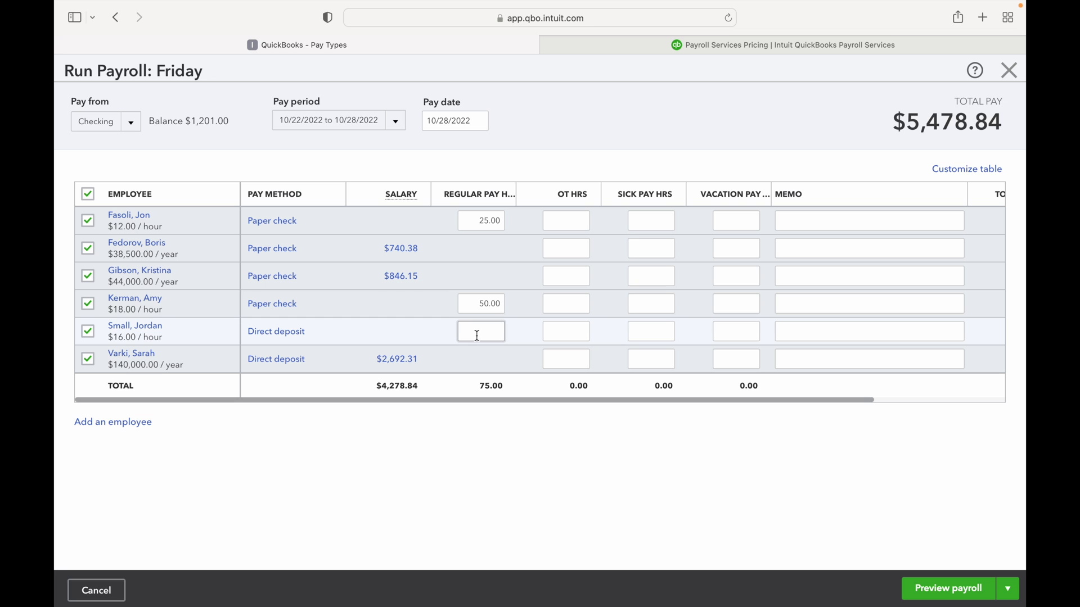
type("80")
left_click(556, 331)
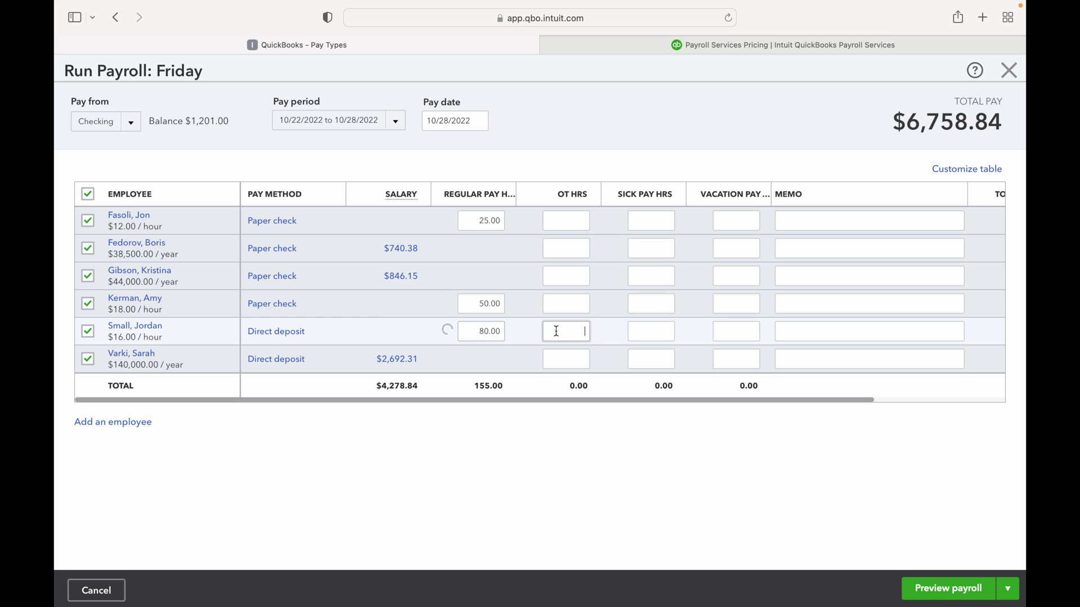
type("15")
left_click(499, 434)
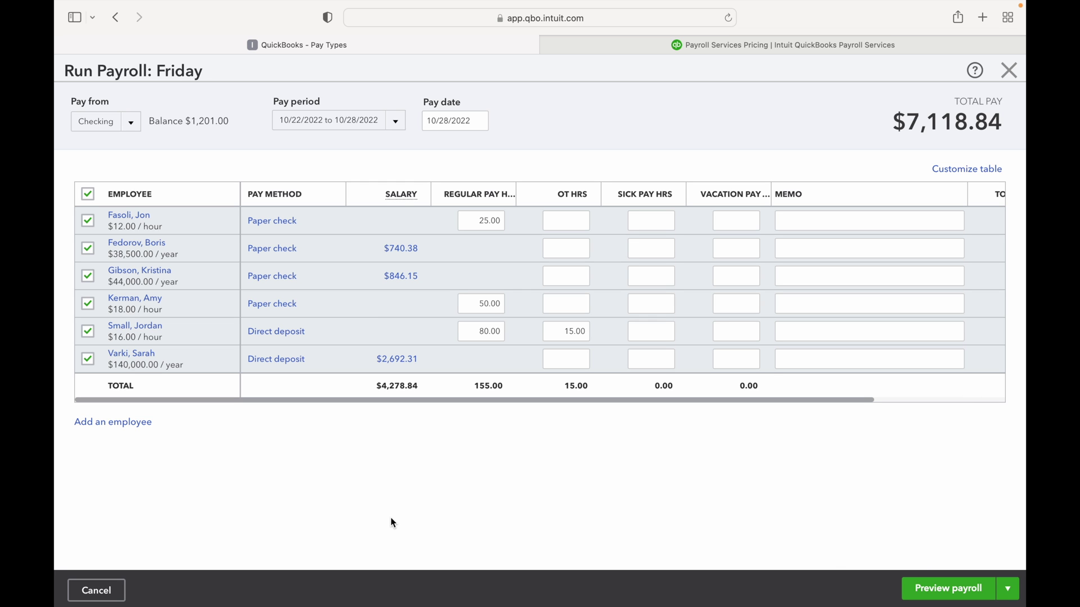
left_click(948, 580)
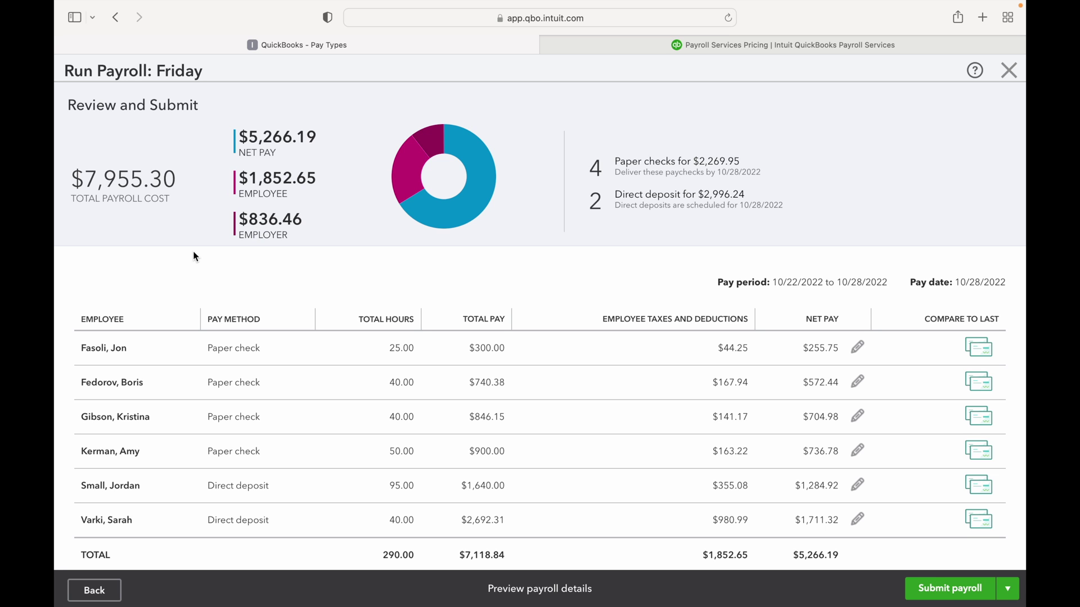
Scroll through the Review and Submit page with $7,955.30 total cost and $5,266.19 net pay
scroll(166, 263, "down", 2)
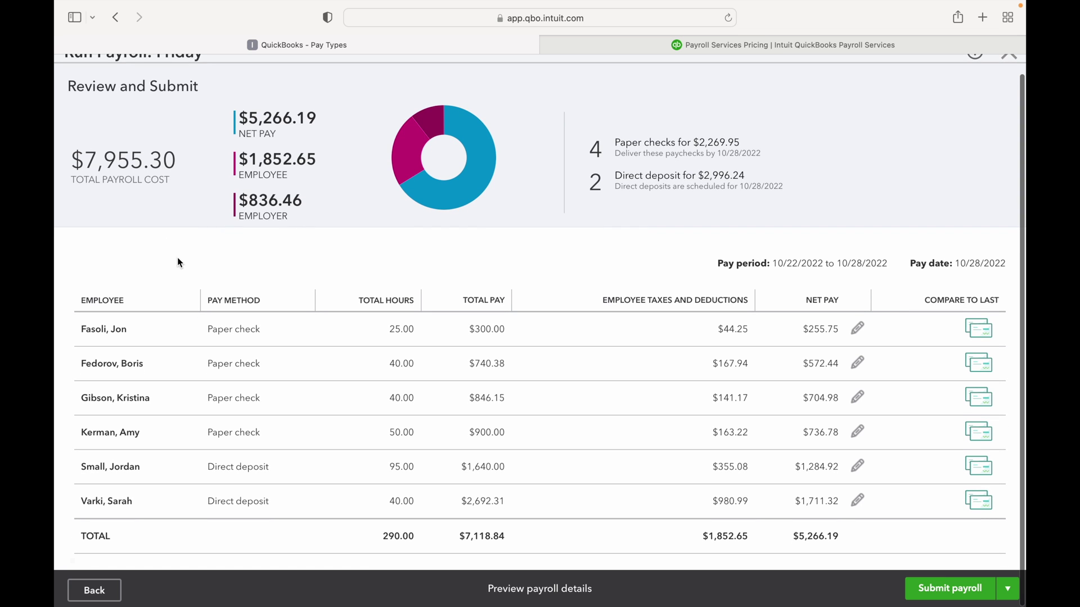
scroll(179, 262, "down", 1)
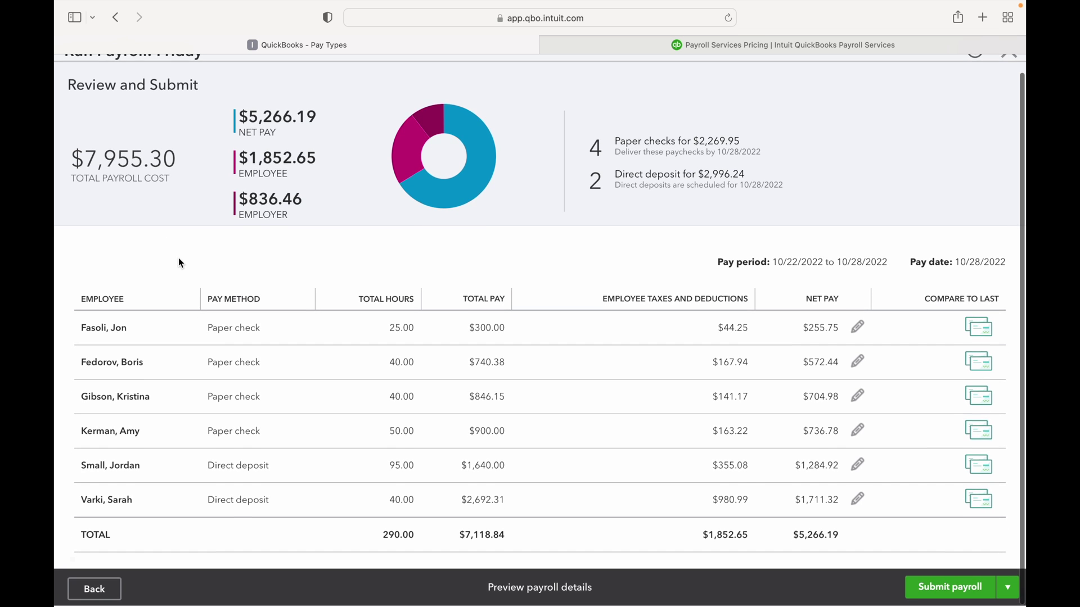
scroll(179, 263, "up", 2)
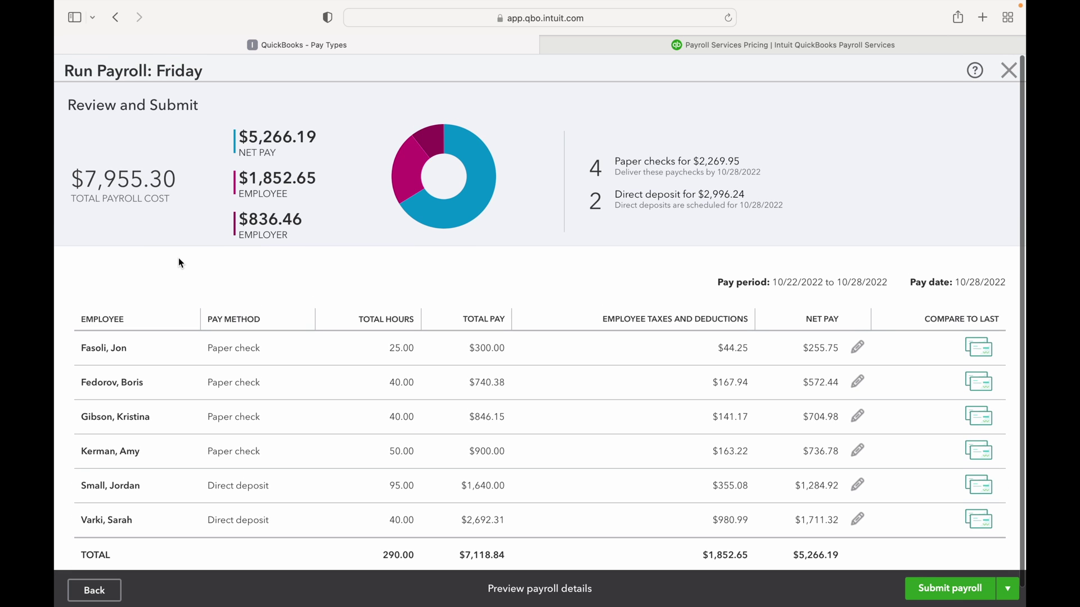
scroll(179, 262, "down", 1)
scroll(178, 258, "down", 2)
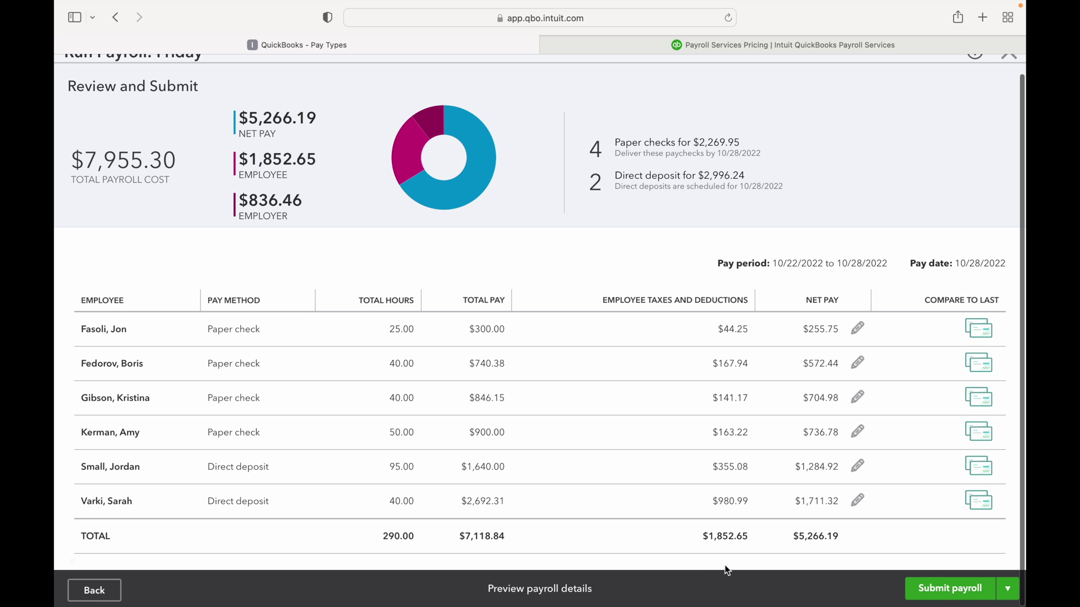
left_click(981, 505)
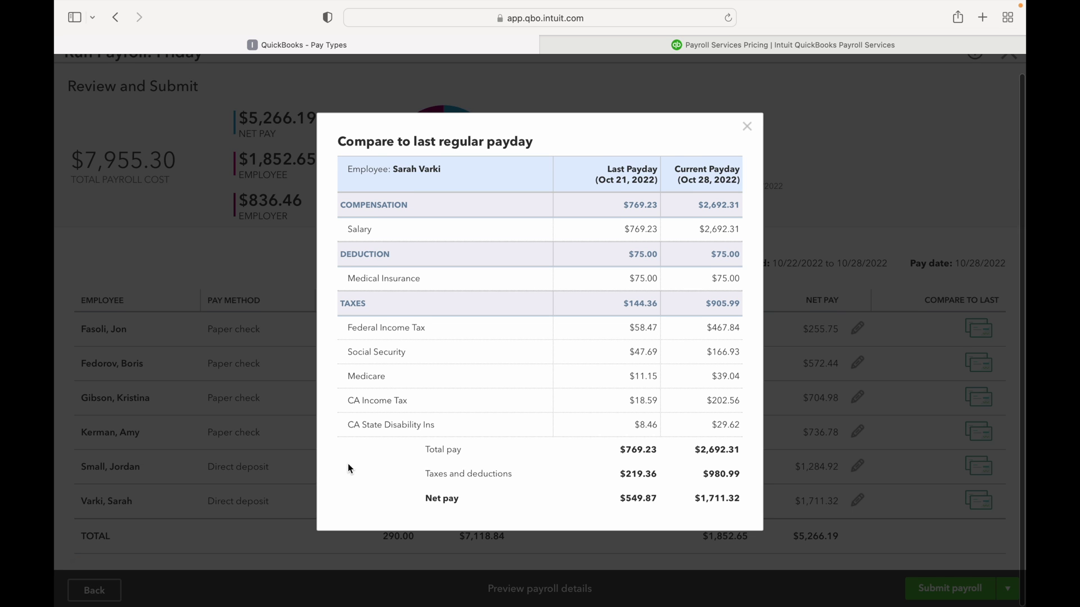
scroll(347, 464, "up", 1)
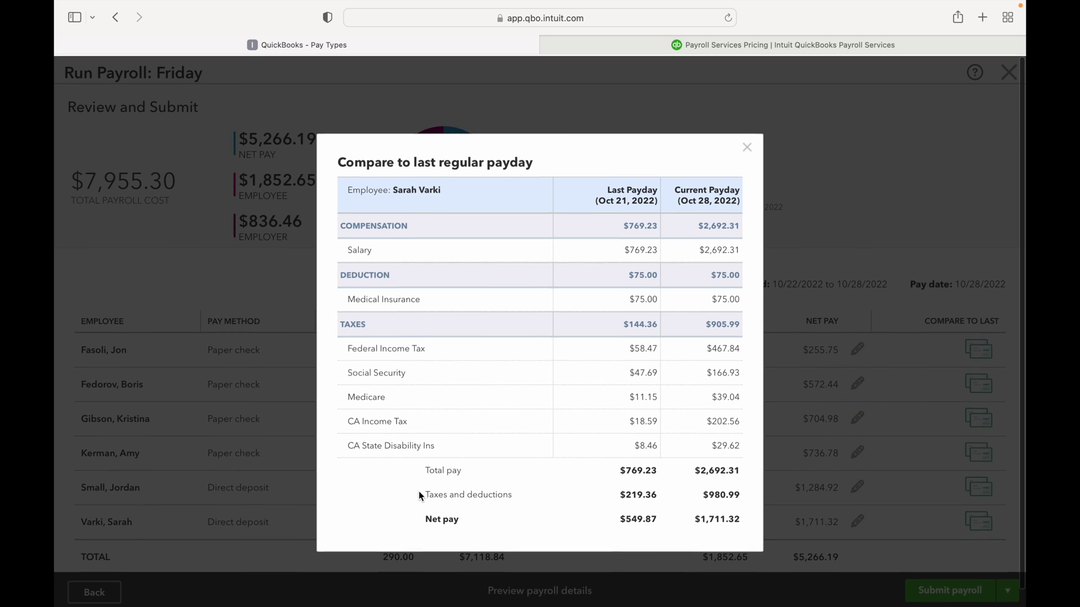
left_click(747, 148)
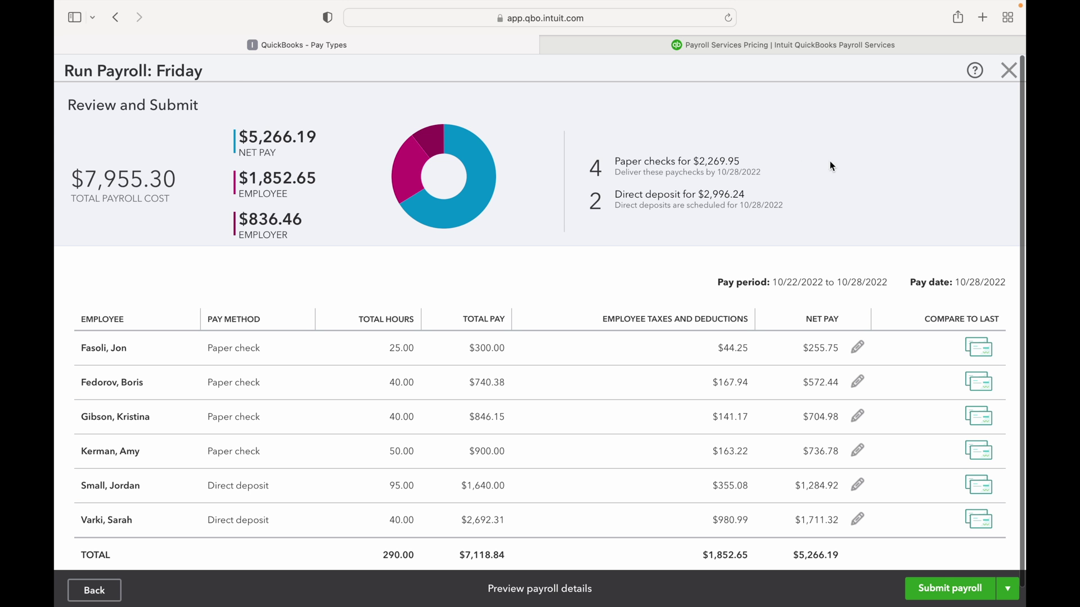
scroll(896, 258, "down", 1)
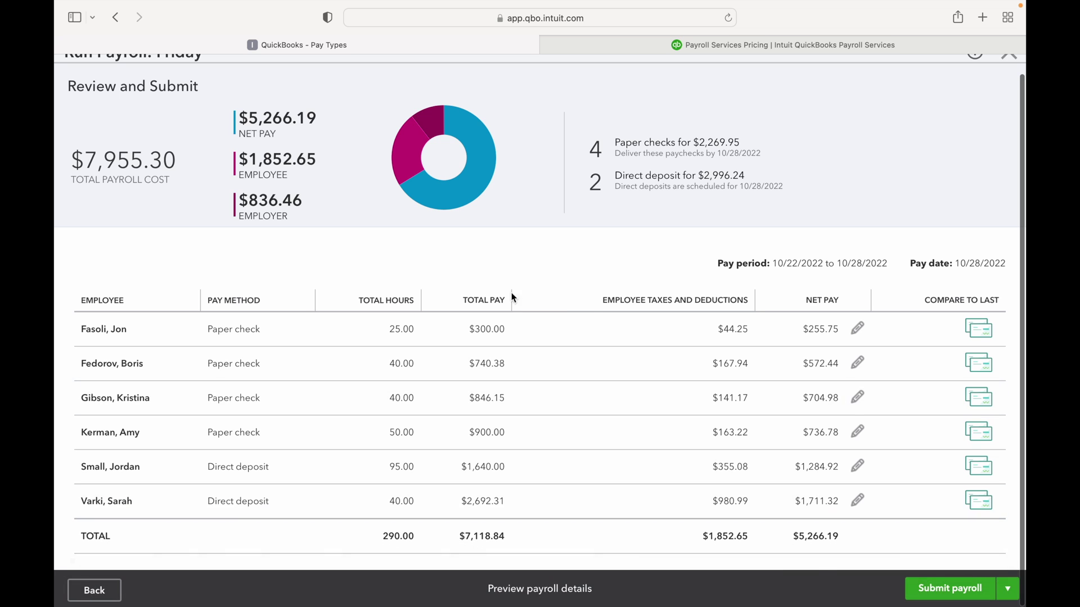
scroll(390, 359, "up", 1)
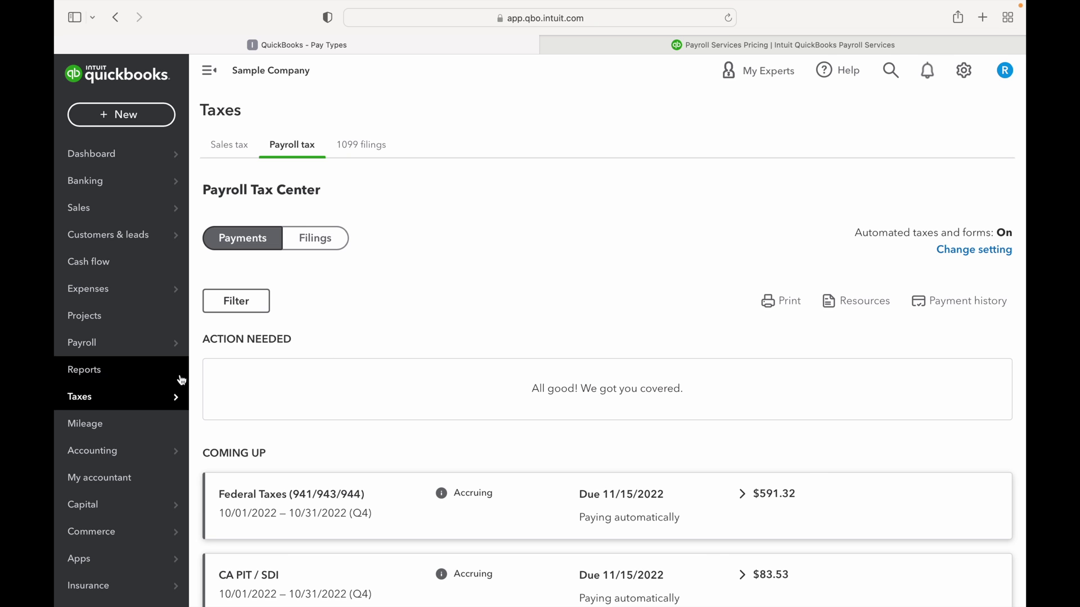
Reload the Payroll Tax Center and scroll through its Payments view
mouse_move(158, 400)
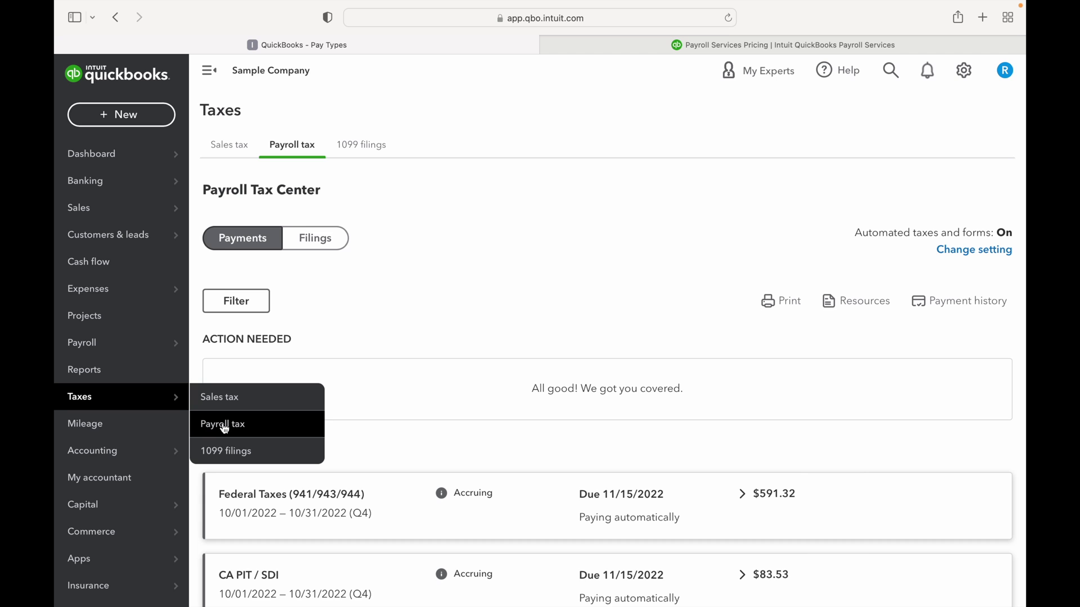
left_click(225, 428)
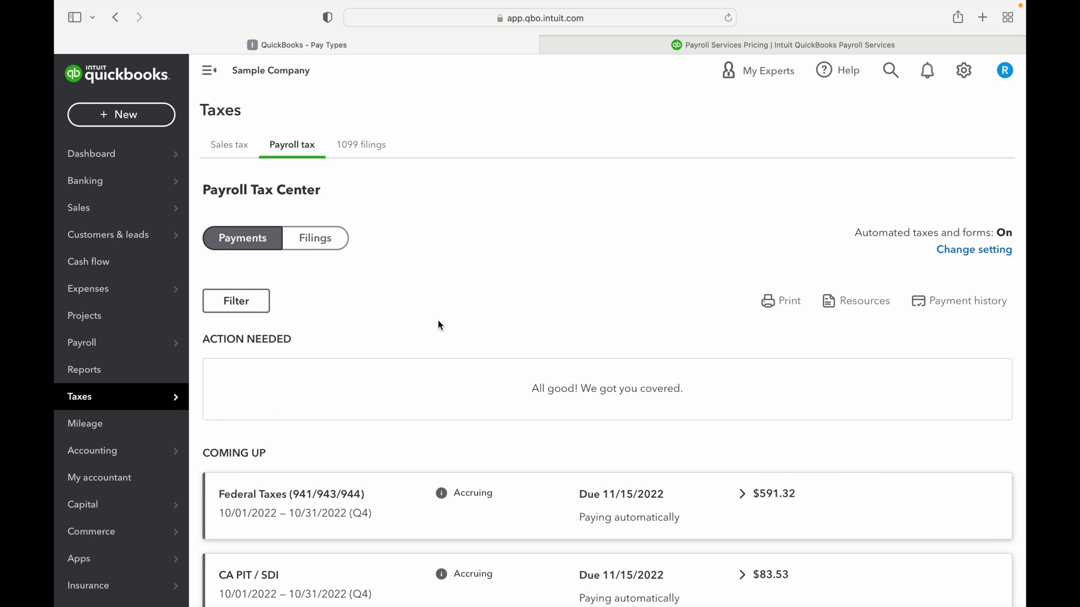
scroll(671, 304, "down", 1)
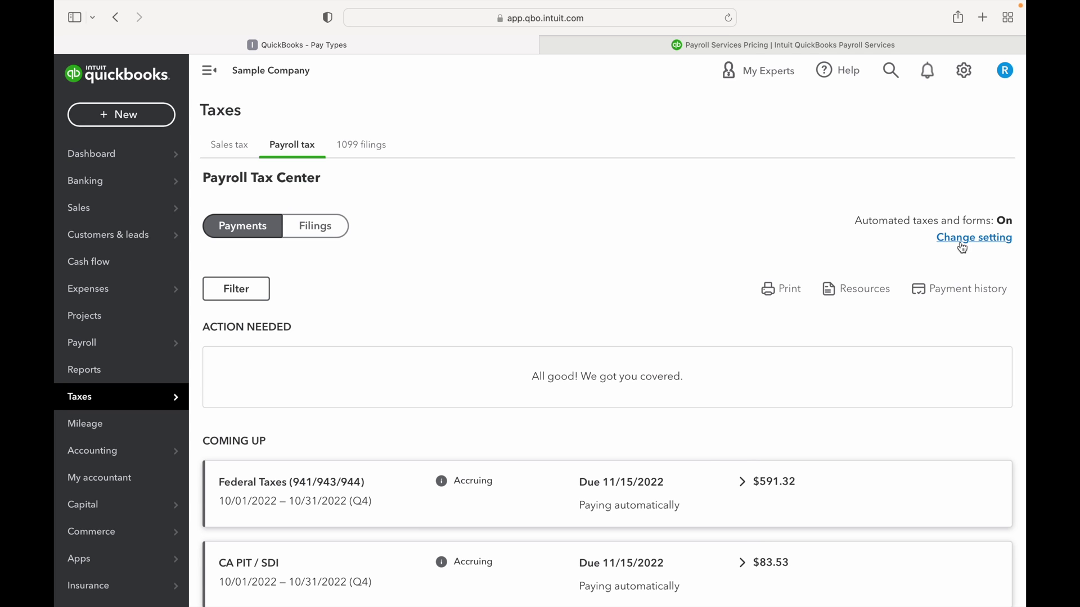
scroll(628, 268, "up", 1)
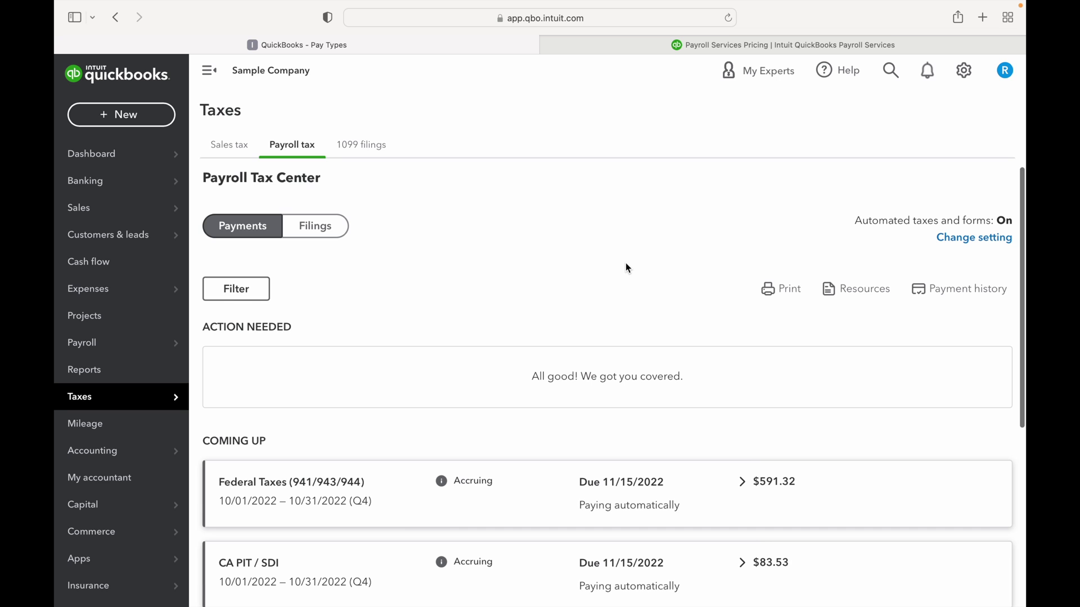
scroll(629, 268, "down", 1)
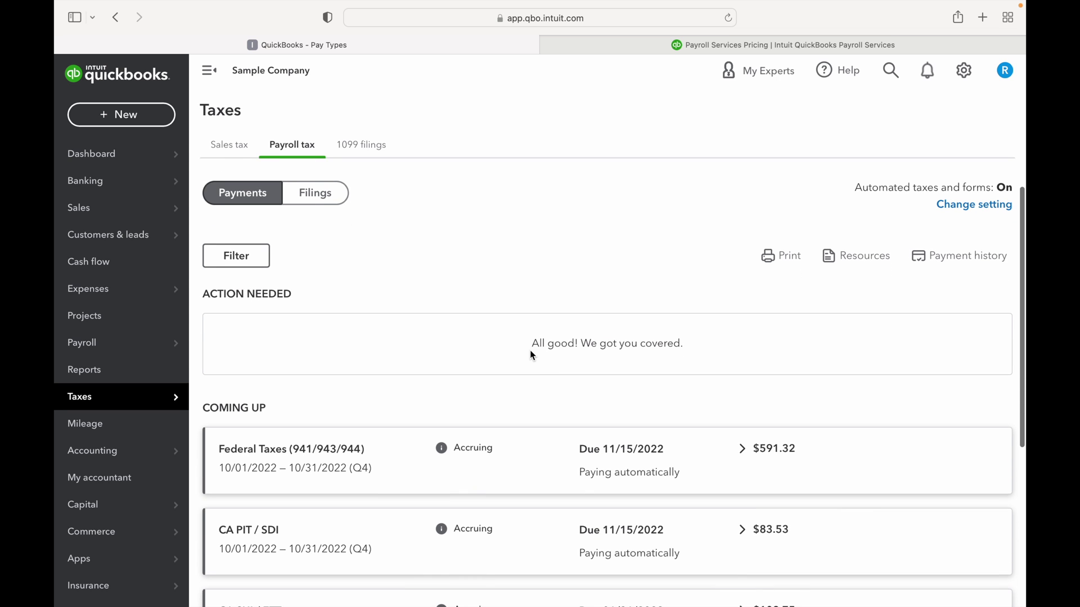
scroll(530, 350, "down", 1)
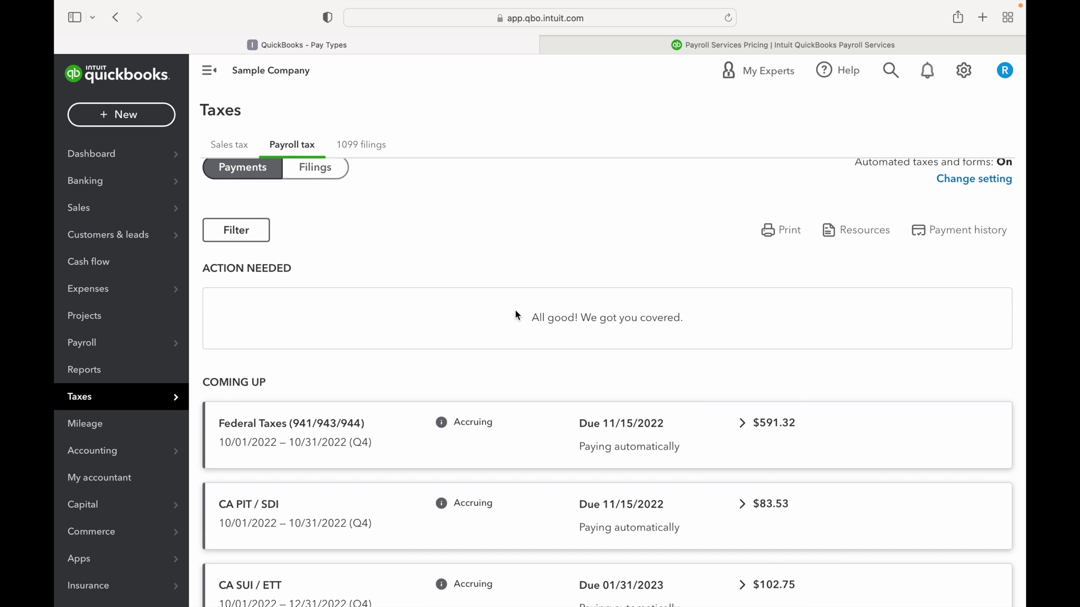
scroll(517, 316, "up", 3)
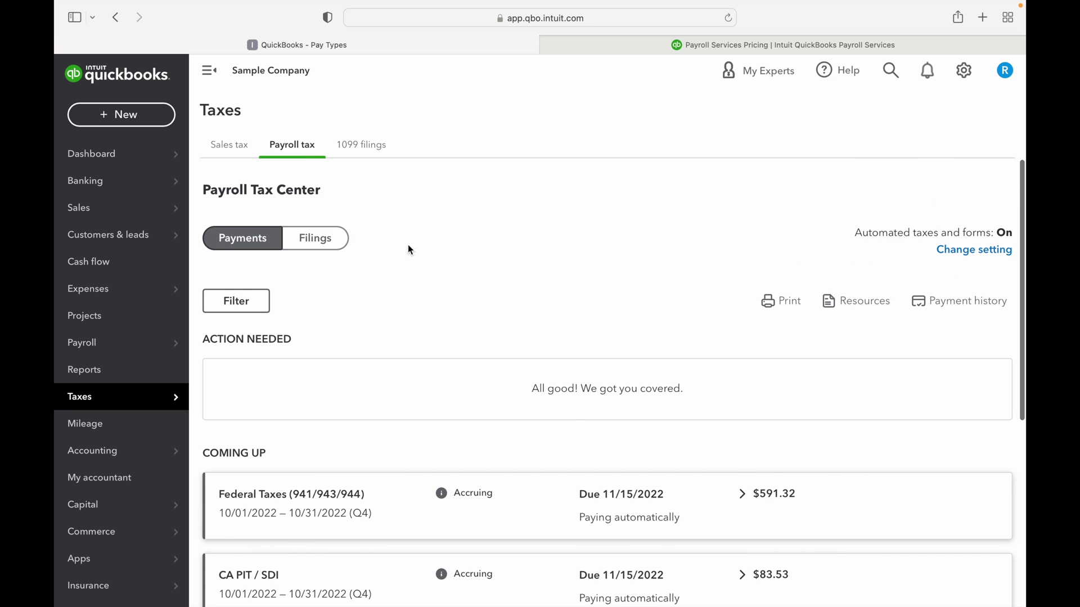
scroll(606, 310, "down", 5)
scroll(606, 312, "down", 3)
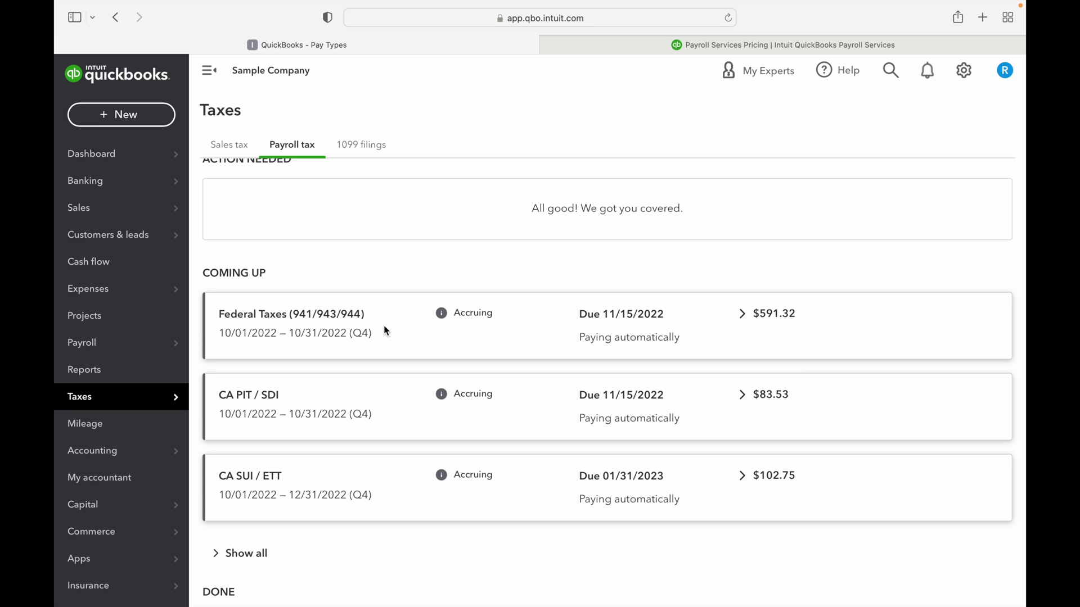
Show all Coming Up payments, including Federal Unemployment (940) for $17.62
scroll(414, 349, "down", 1)
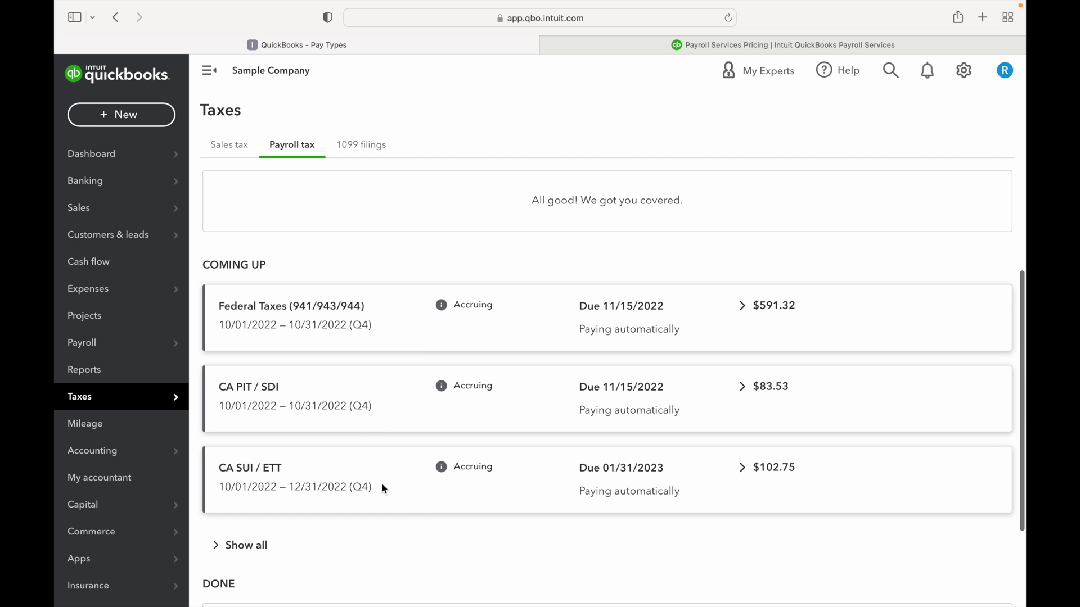
scroll(346, 431, "down", 3)
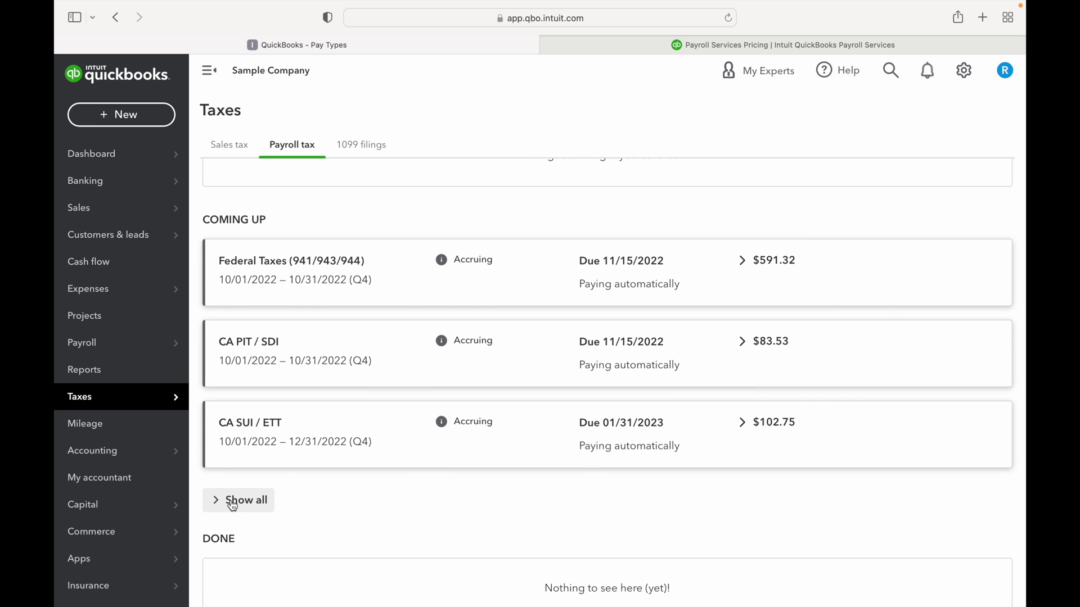
left_click(231, 502)
scroll(439, 487, "down", 1)
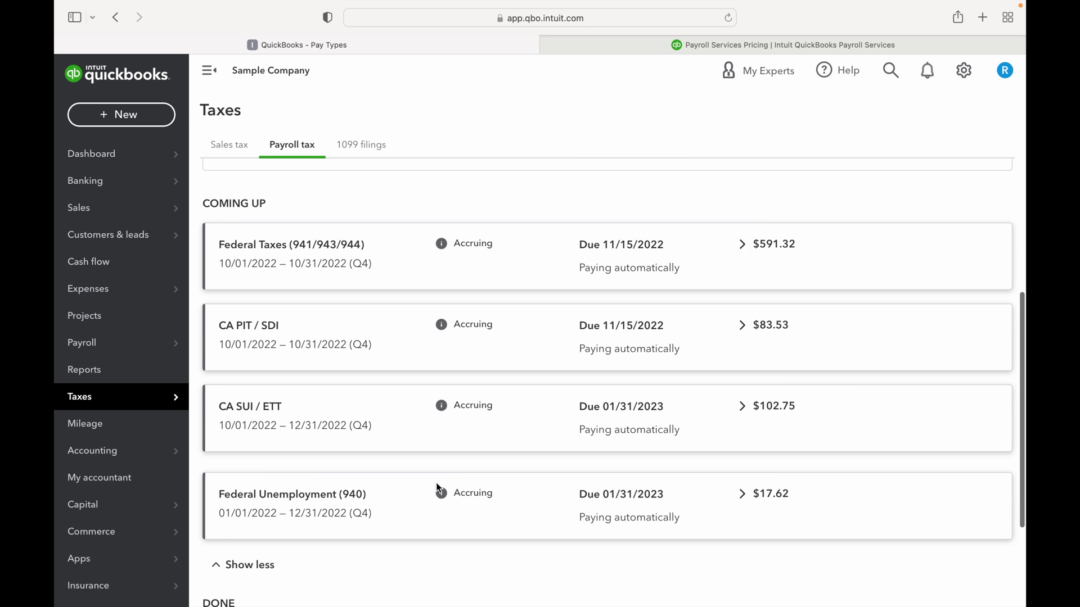
scroll(439, 487, "up", 5)
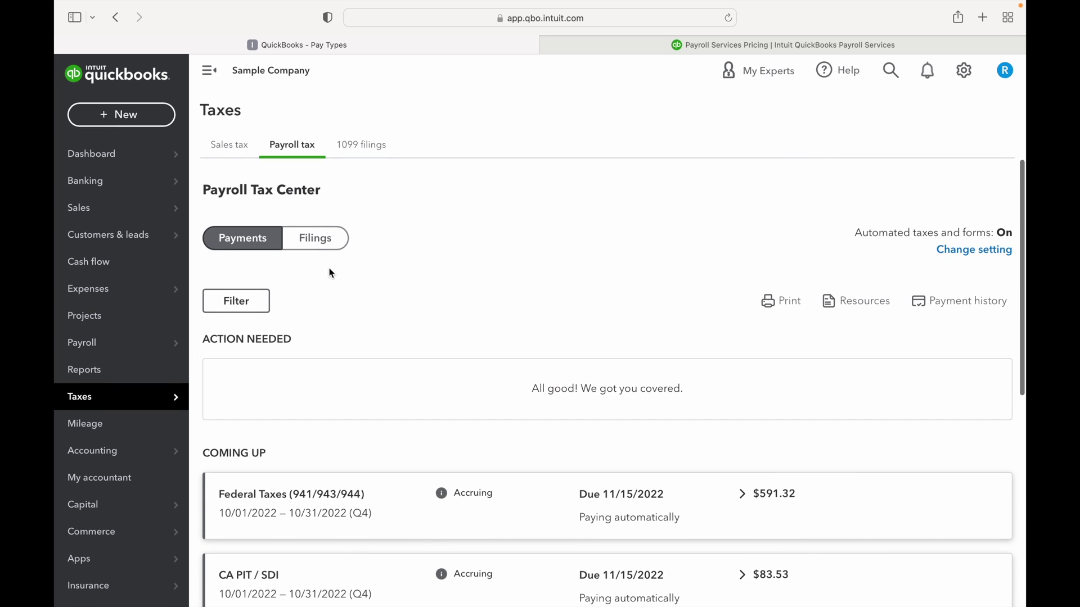
left_click(312, 242)
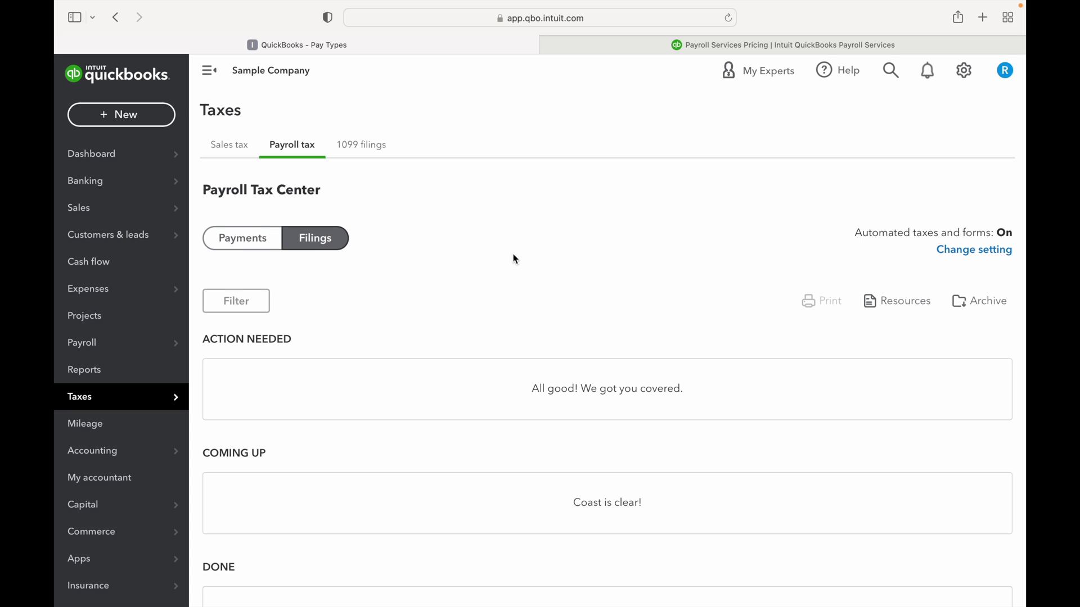
scroll(515, 260, "down", 2)
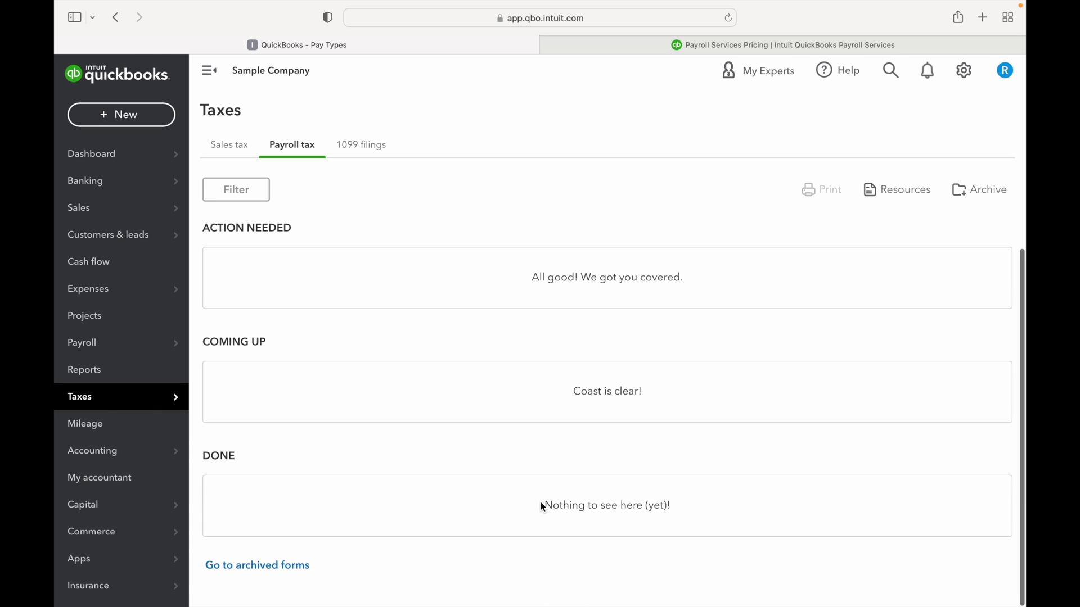
scroll(522, 514, "up", 1)
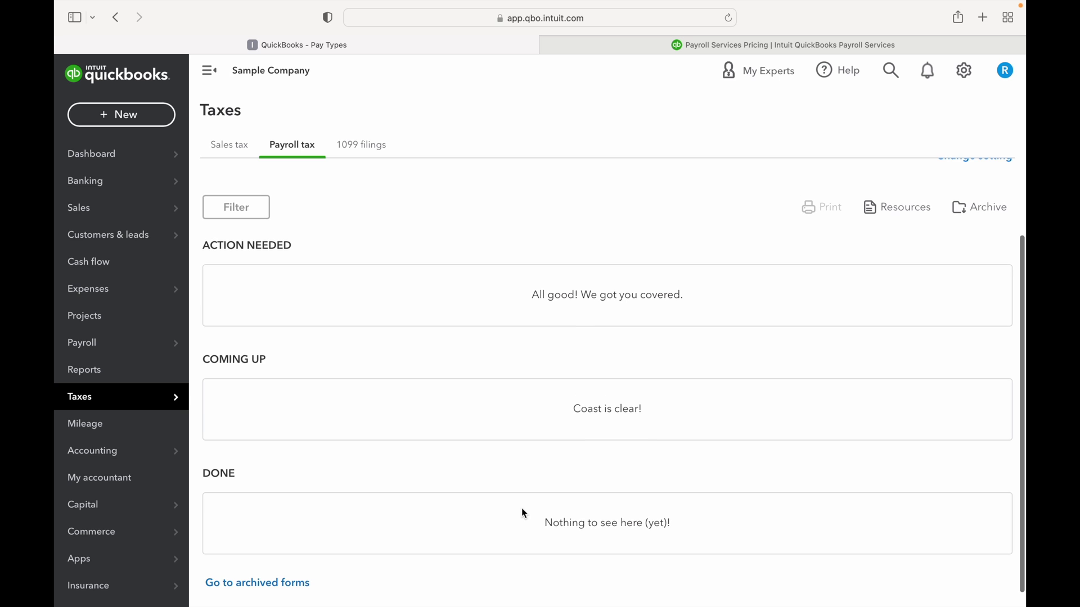
scroll(522, 512, "up", 2)
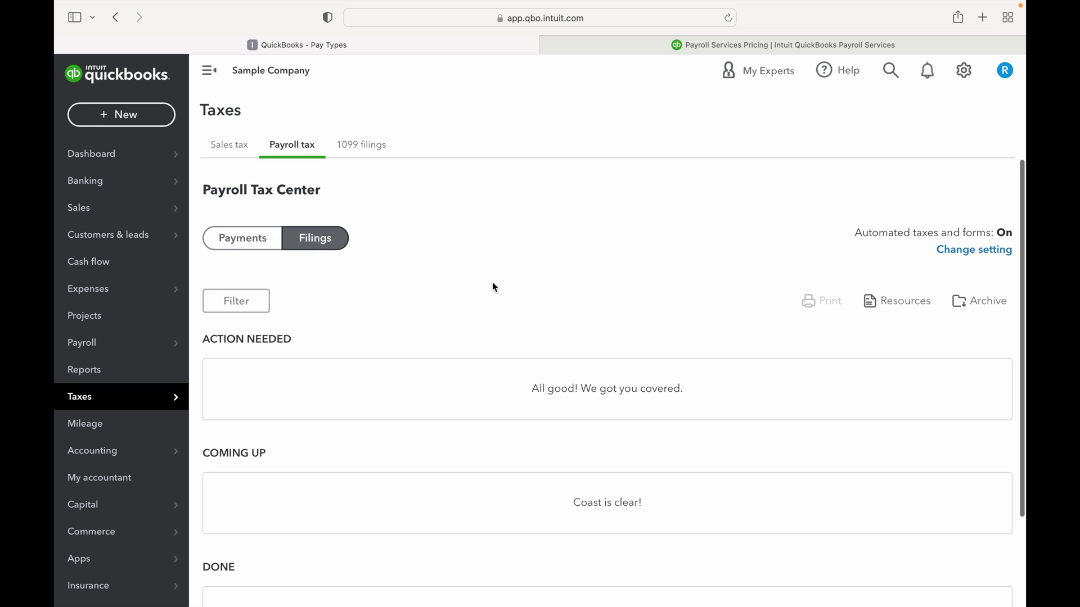
scroll(494, 287, "down", 4)
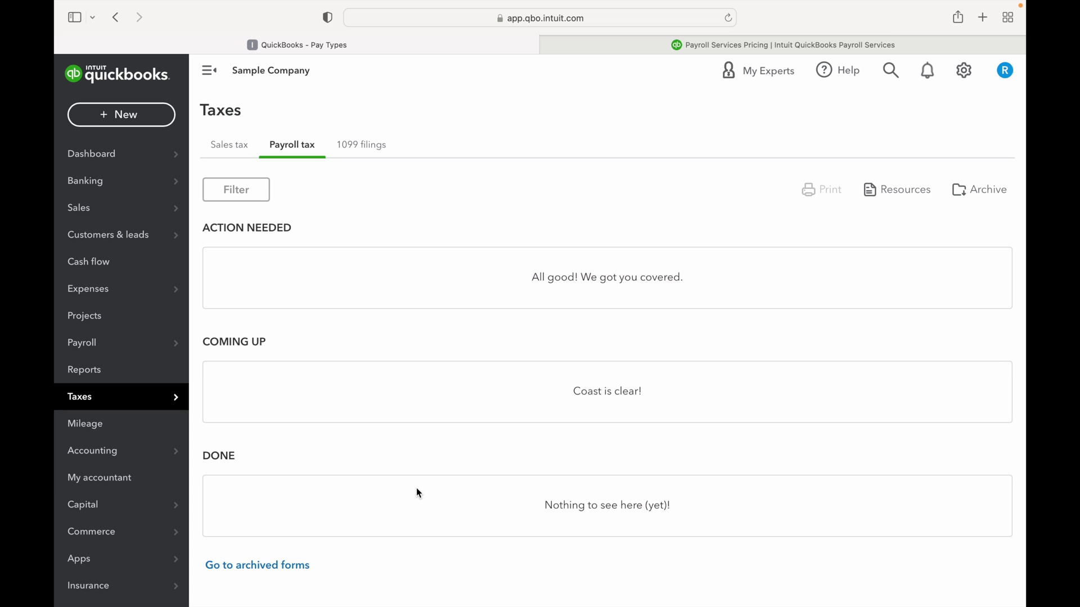
mouse_move(134, 395)
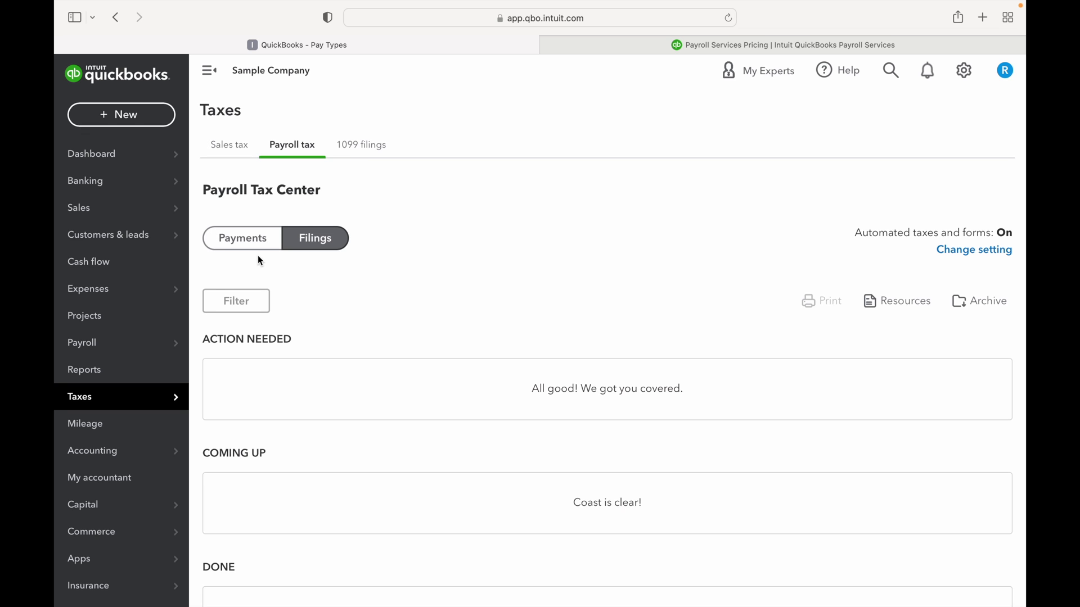
left_click(299, 148)
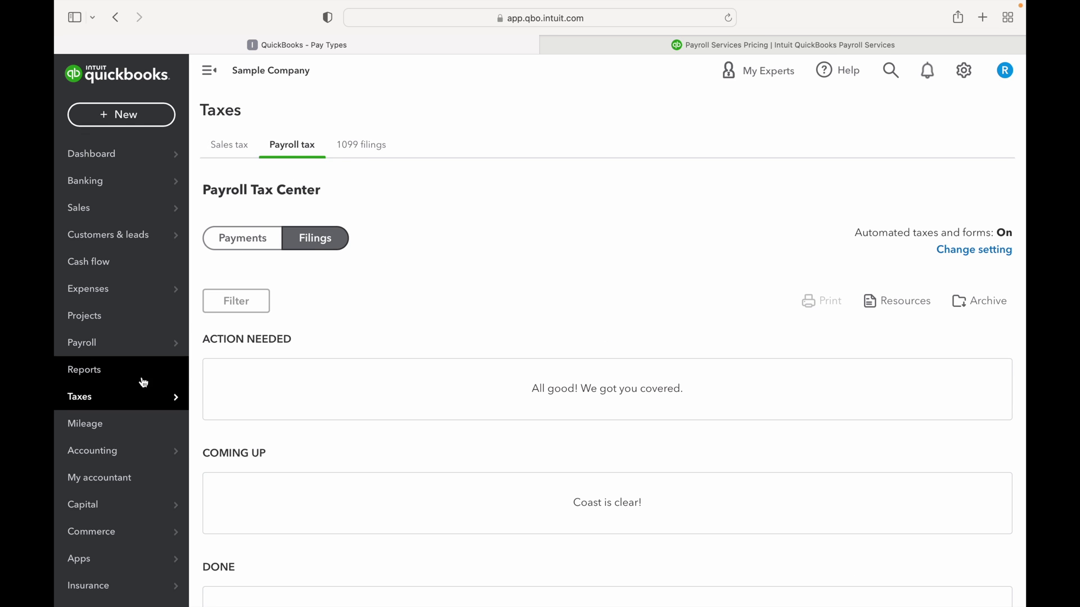
left_click(221, 425)
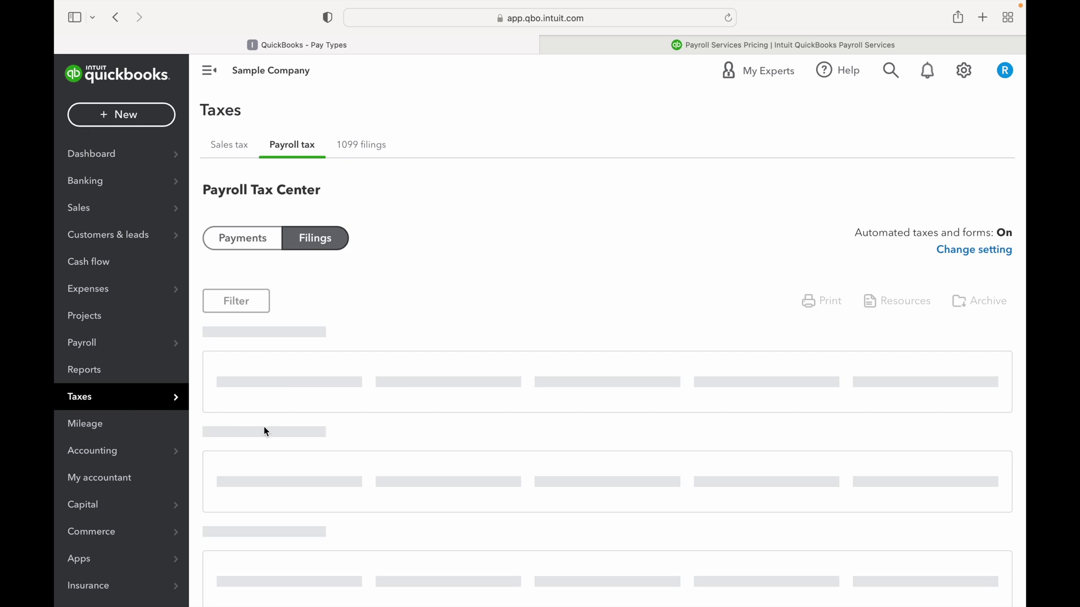
left_click(272, 248)
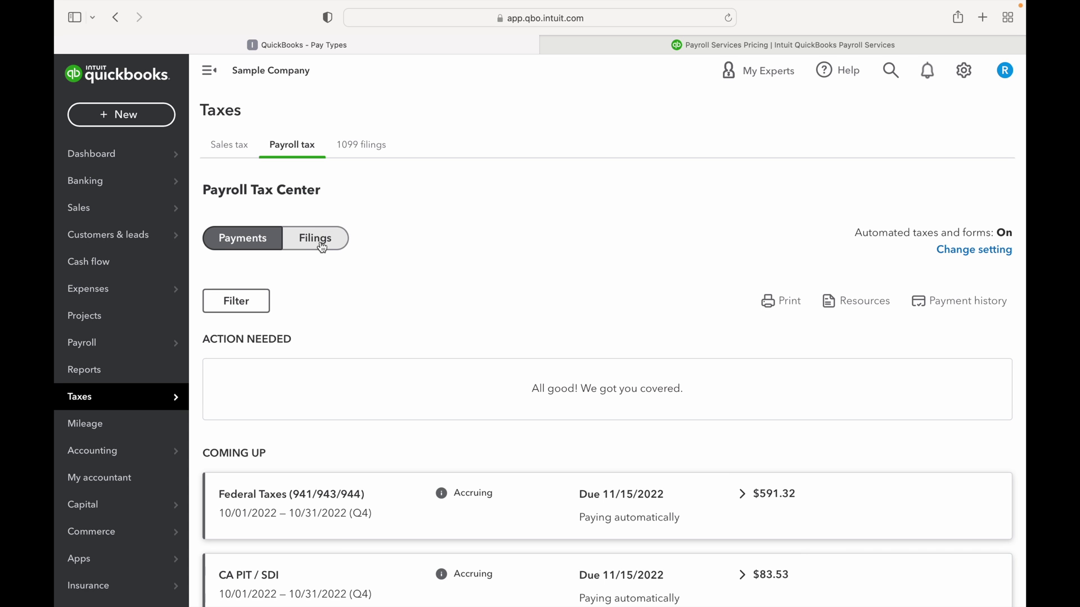
scroll(569, 304, "down", 5)
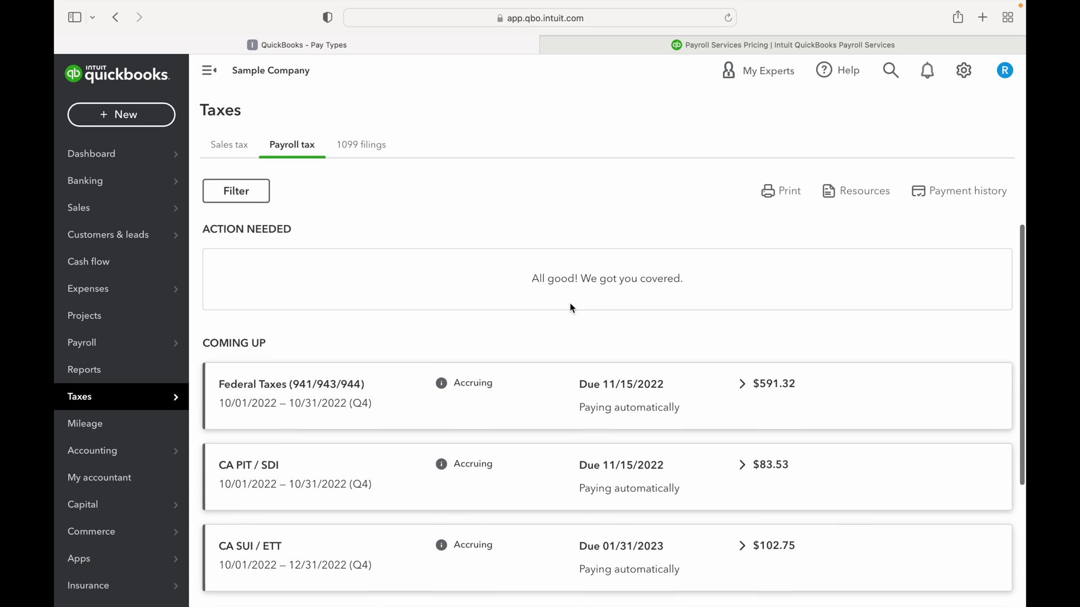